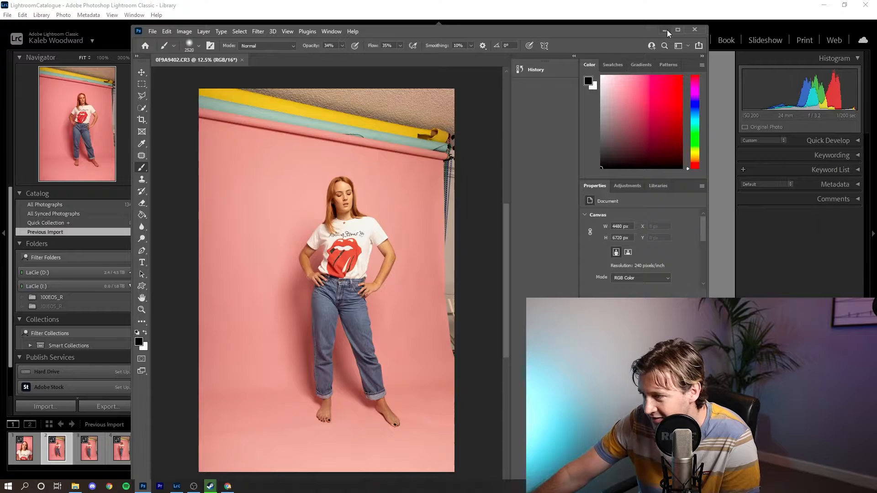
# - Maximize Photoshop and duplicate the Background photo onto a new layer renamed 'Subject'
pyautogui.click(677, 29)
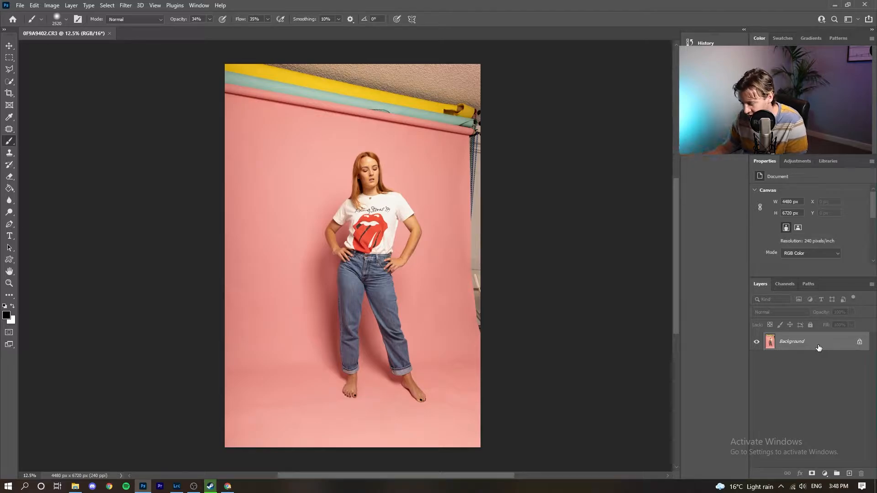
pyautogui.hotkey('ctrl', 'j')
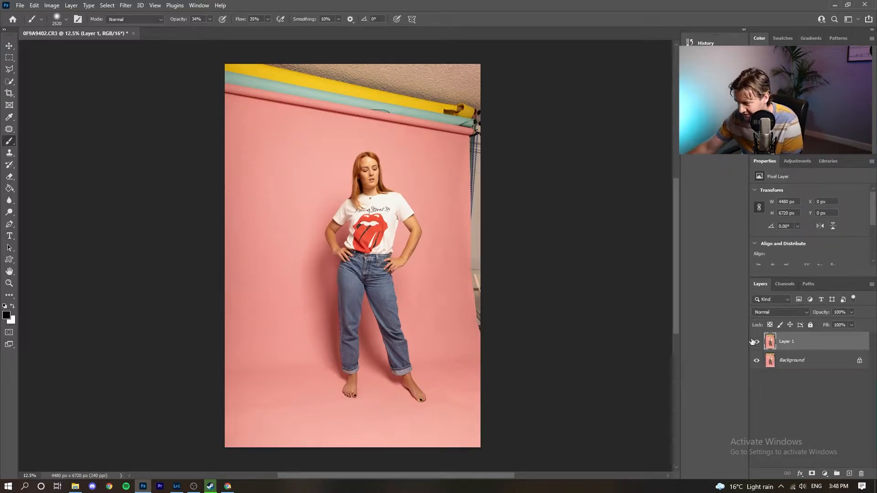
pyautogui.hscroll(3, 752, 341)
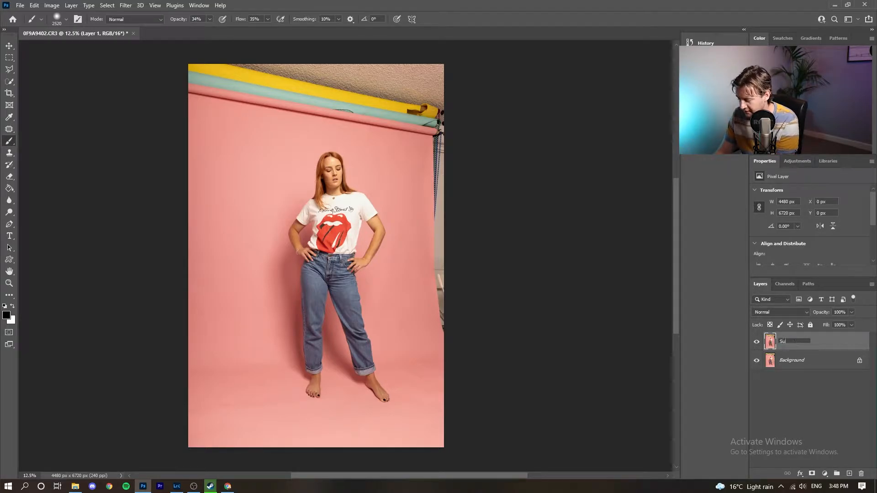
pyautogui.click(816, 388)
pyautogui.click(820, 346)
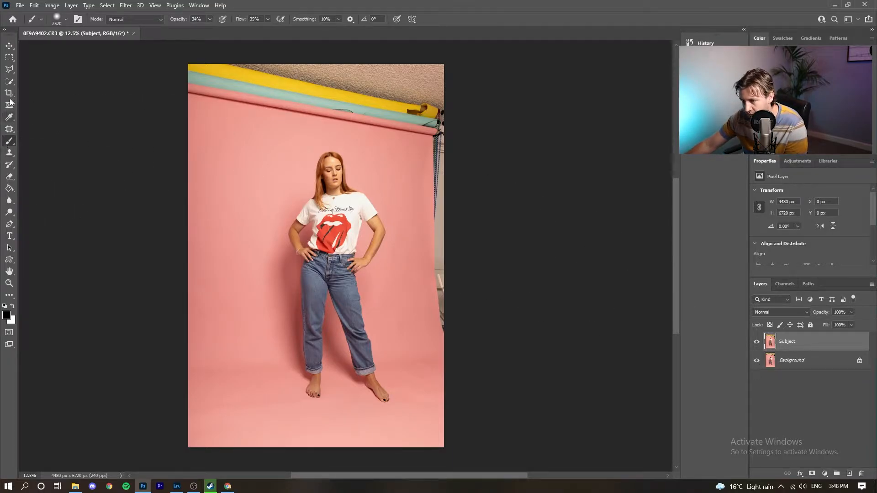
pyautogui.click(9, 81)
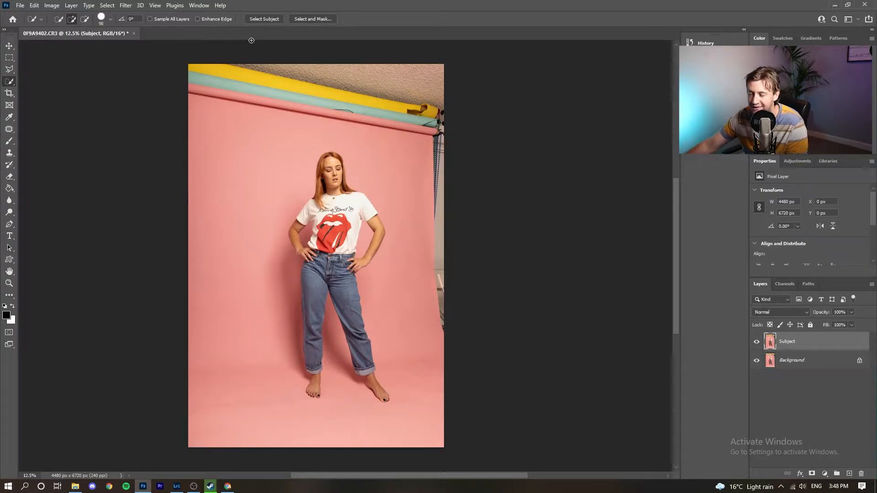
# - Open Select and Mask with the On Black view mode at about 75% opacity
pyautogui.click(328, 20)
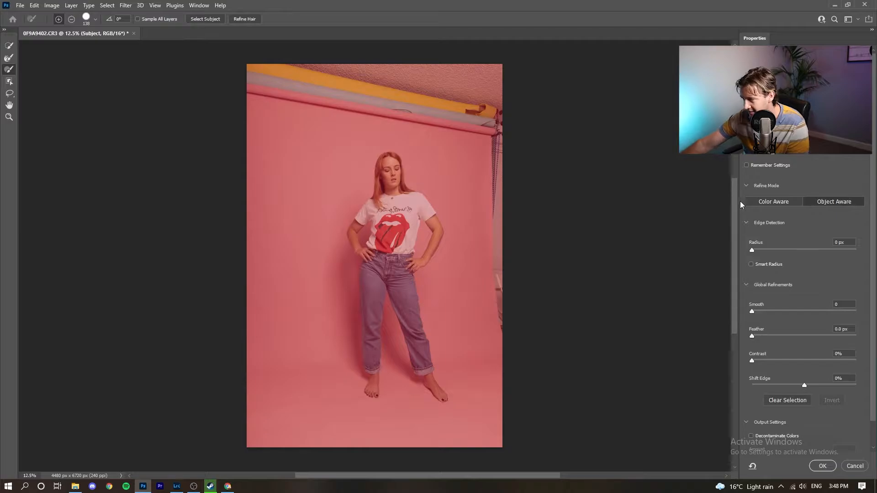
pyautogui.scroll(-3, 785, 155)
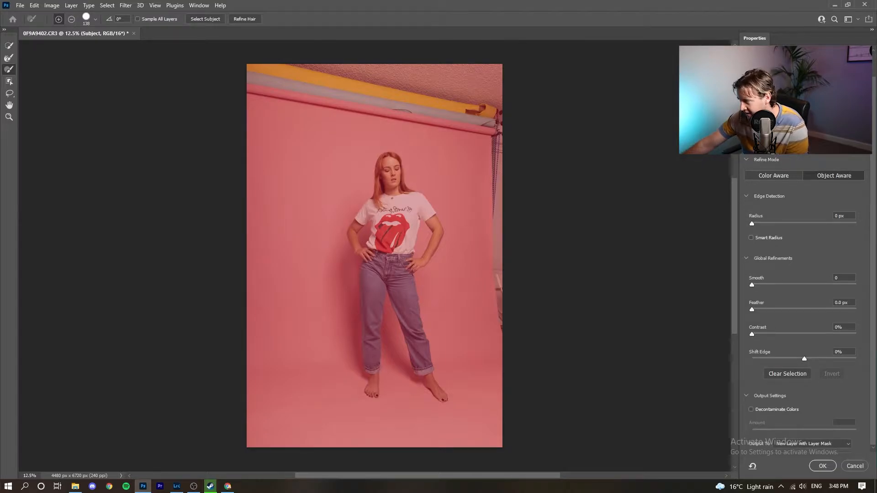
pyautogui.scroll(3, 785, 54)
pyautogui.click(785, 54)
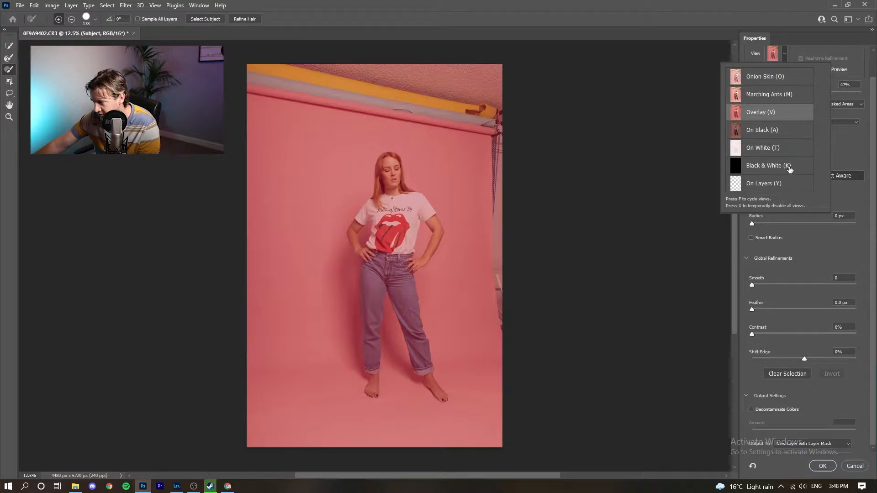
pyautogui.click(785, 138)
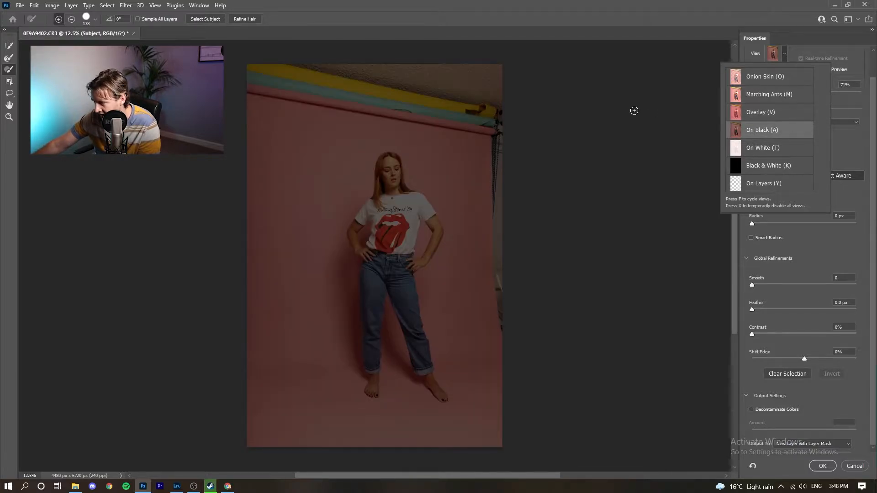
pyautogui.moveTo(817, 94)
pyautogui.mouseDown()
pyautogui.moveTo(847, 91)
pyautogui.moveTo(815, 103)
pyautogui.moveTo(833, 100)
pyautogui.mouseUp()
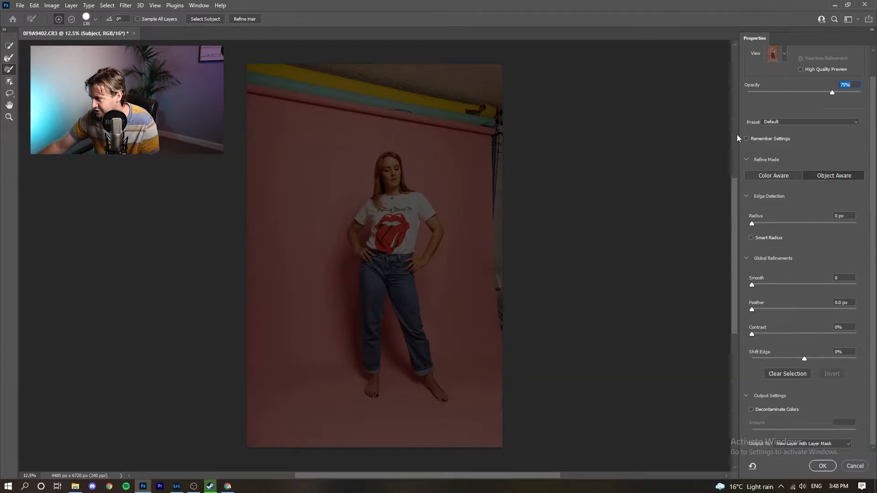
pyautogui.scroll(2, 760, 152)
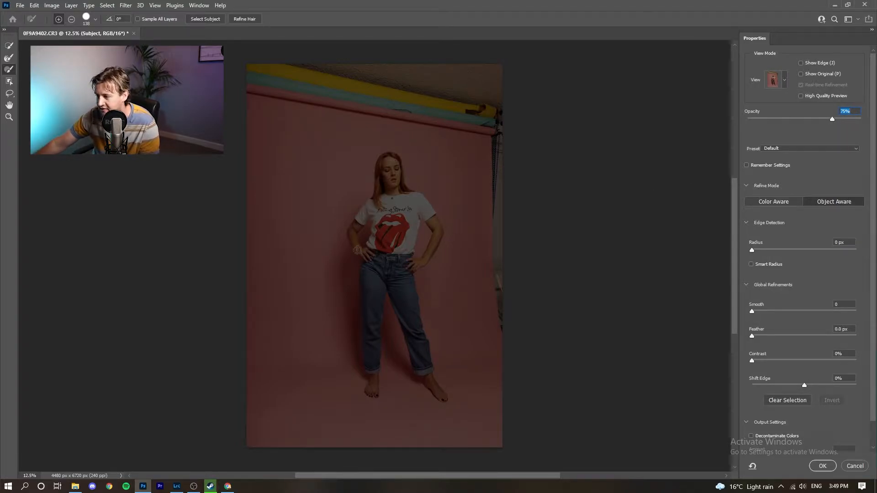
pyautogui.click(9, 46)
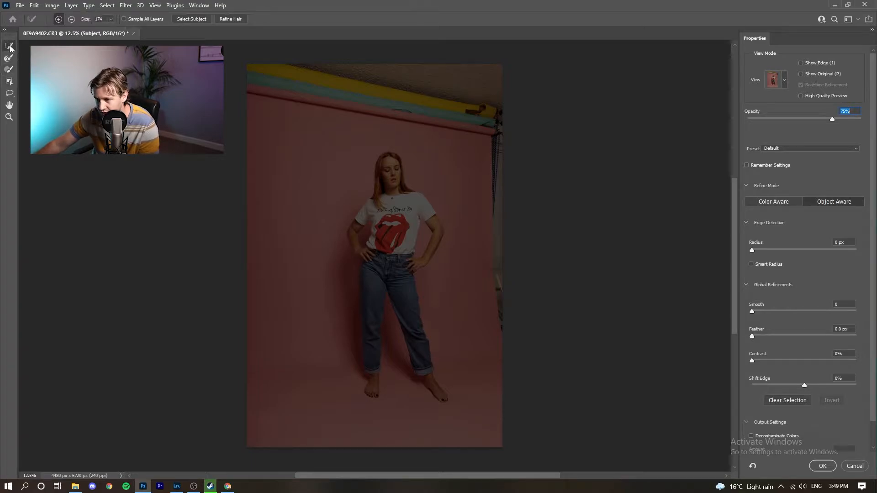
# - Run Select Subject to pick out the woman, toggling the brush between subtract and add with Alt
pyautogui.click(195, 22)
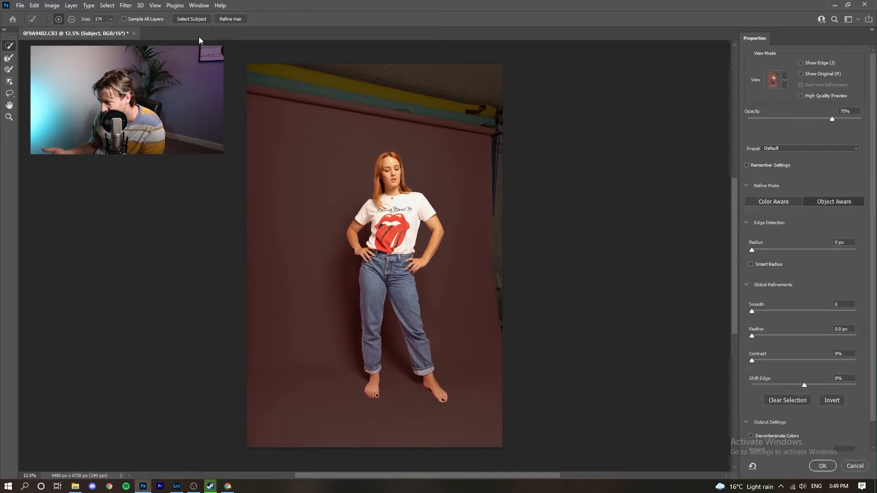
pyautogui.press('alt')
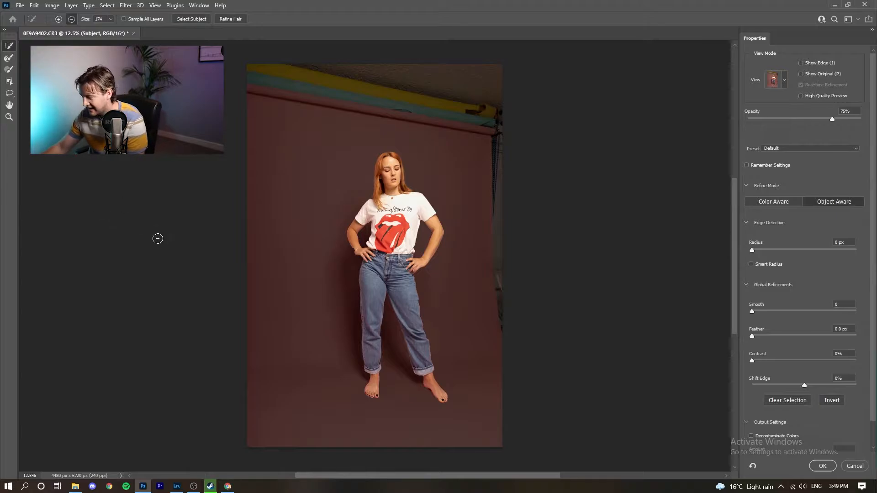
pyautogui.press('alt')
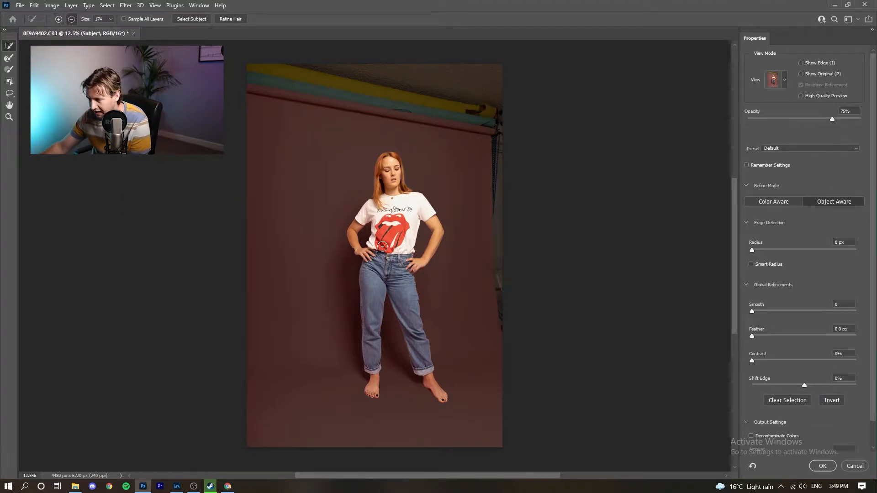
pyautogui.hscroll(1, 443, 264)
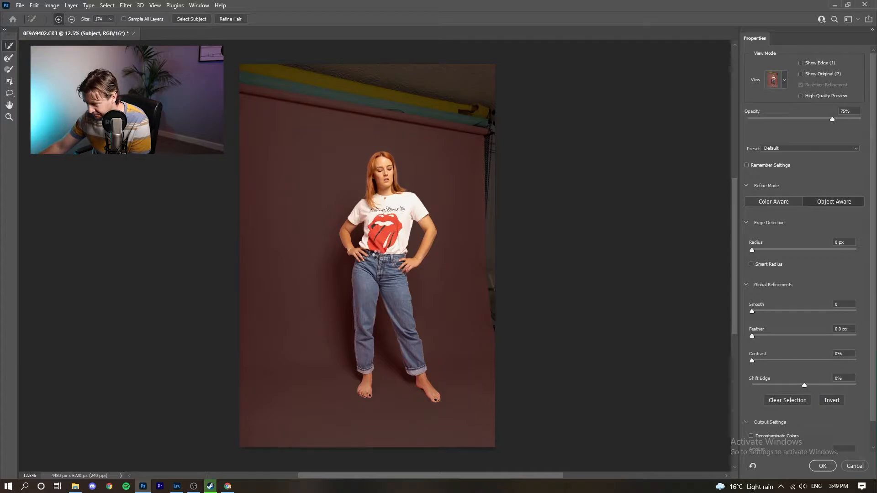
pyautogui.scroll(5, 379, 231)
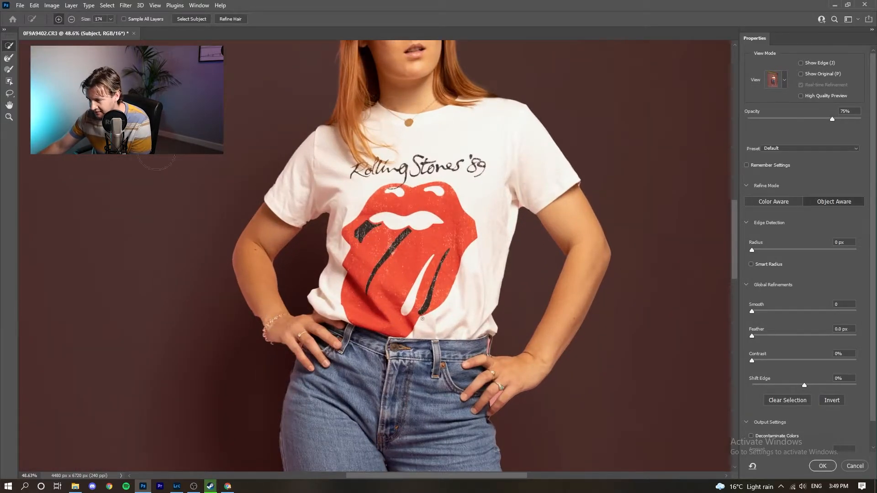
# - Try the refinement brushes, settling on the Brush tool for painting the mask directly
pyautogui.hscroll(1, 375, 256)
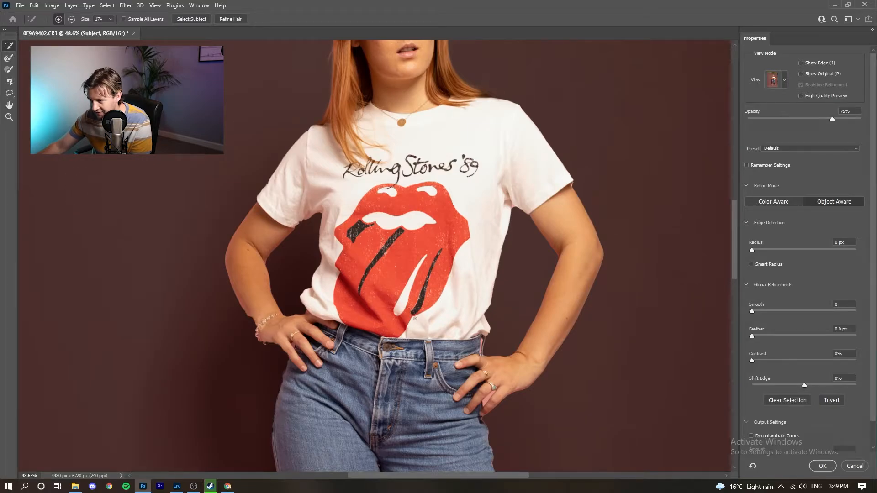
pyautogui.scroll(1, 112, 129)
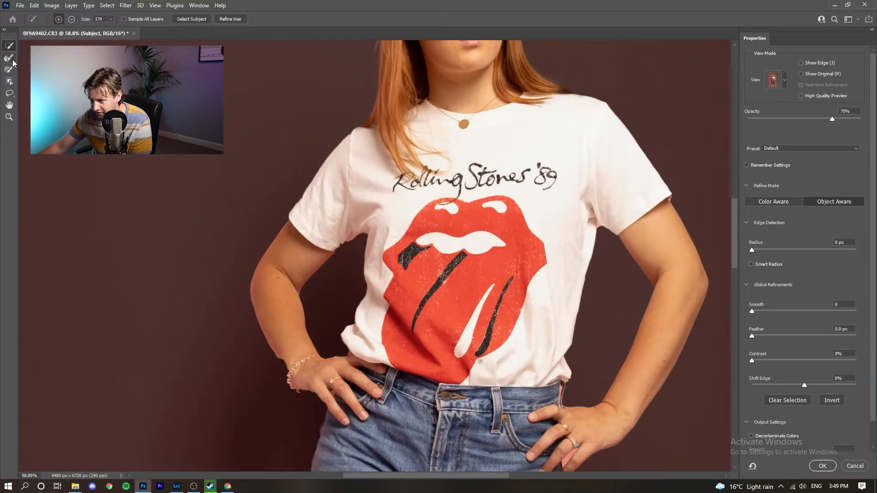
pyautogui.click(9, 69)
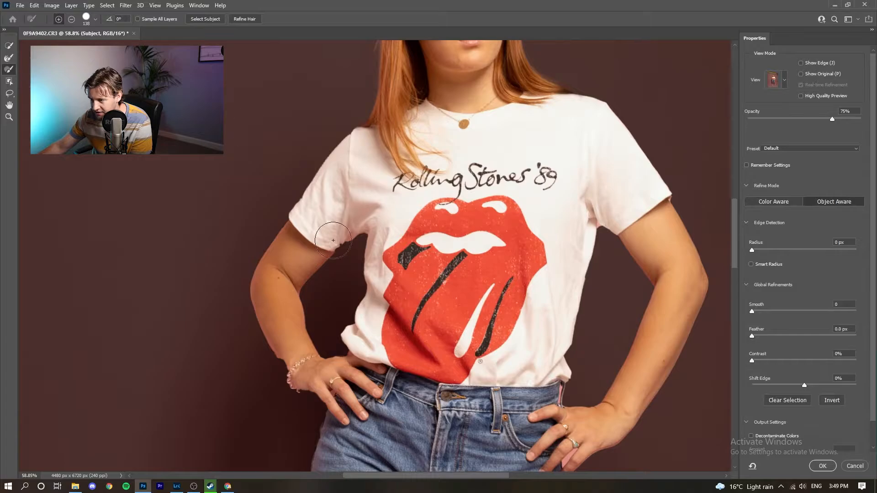
pyautogui.scroll(1, 333, 240)
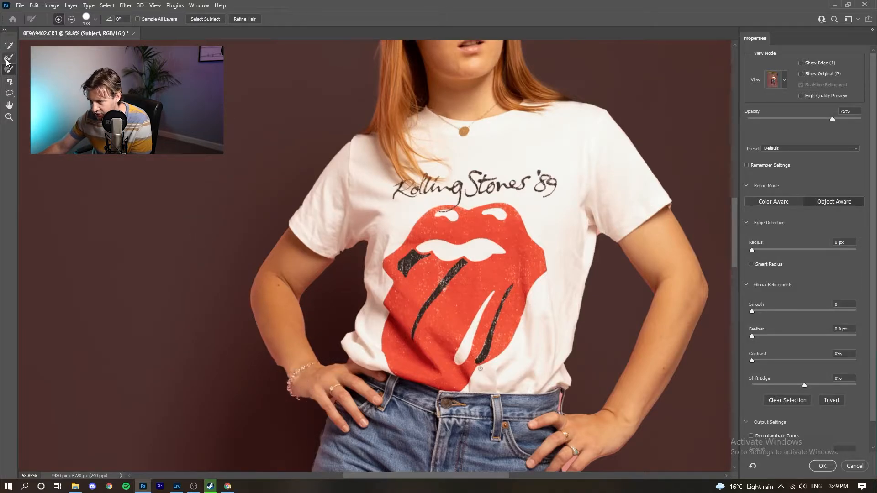
pyautogui.click(9, 58)
pyautogui.click(13, 45)
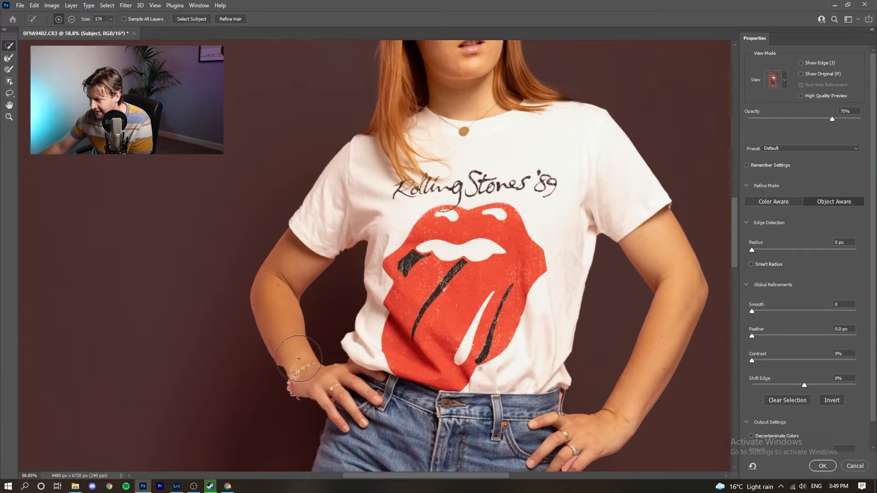
pyautogui.click(10, 70)
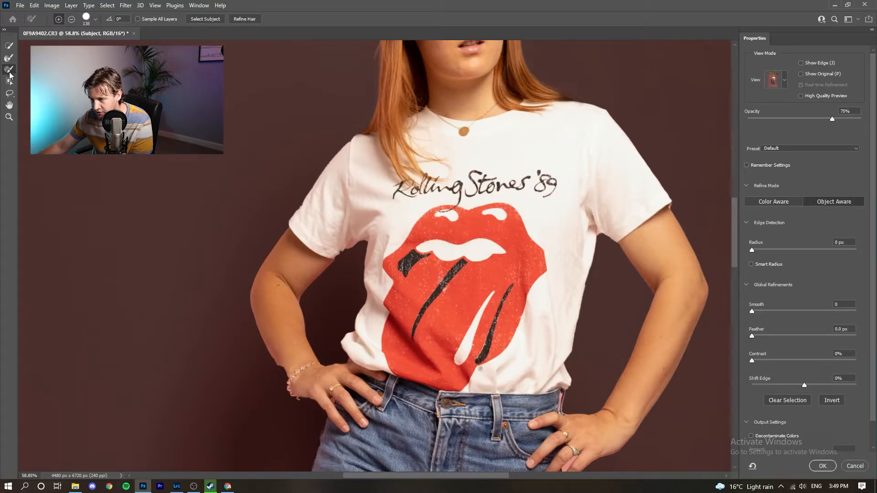
# - Set the mask brush to 39 px and move the view toward her hand
pyautogui.click(95, 19)
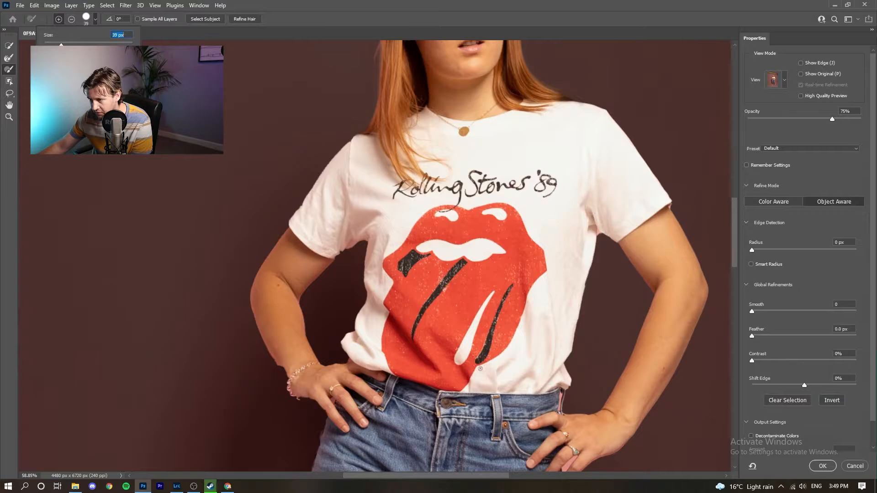
pyautogui.press('Return')
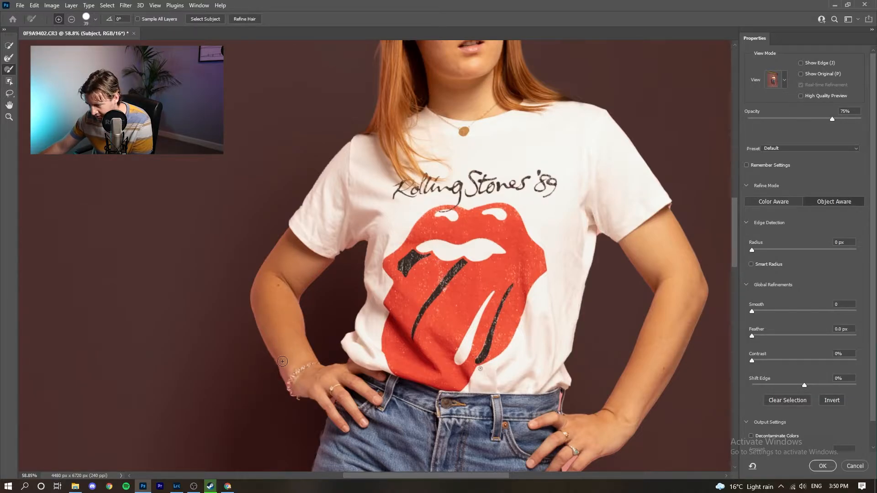
pyautogui.scroll(4, 302, 360)
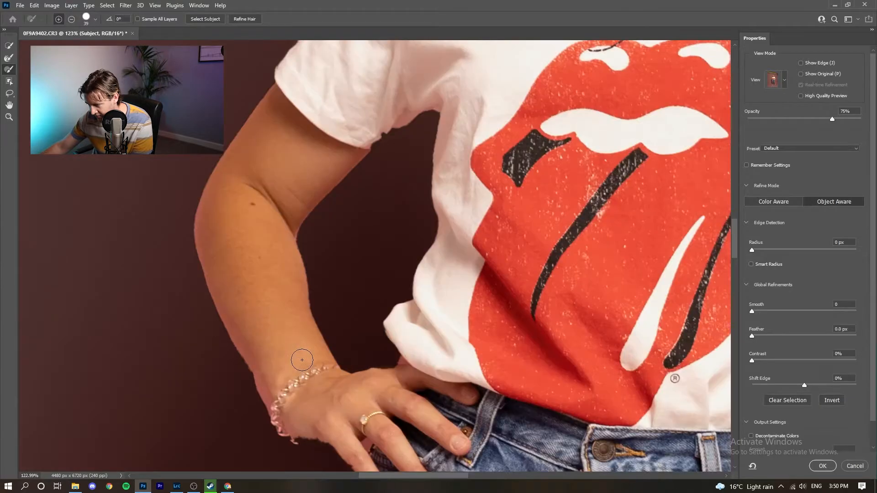
pyautogui.scroll(-2, 302, 360)
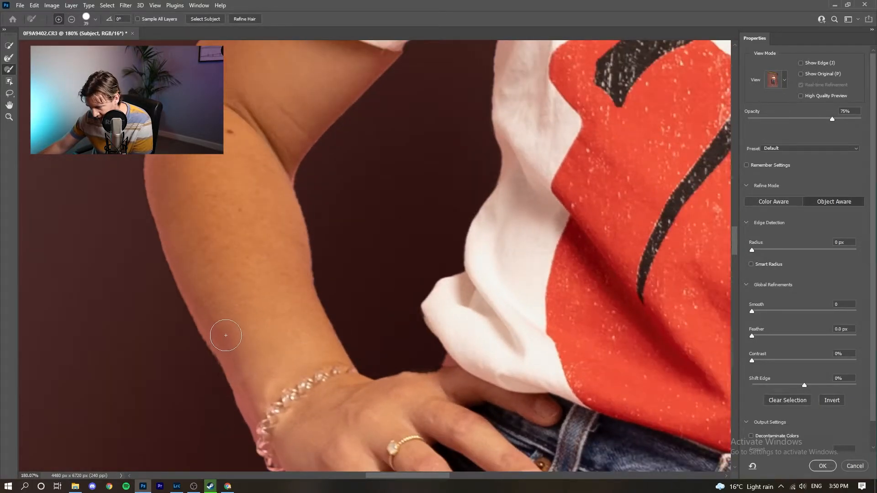
pyautogui.scroll(-5, 265, 315)
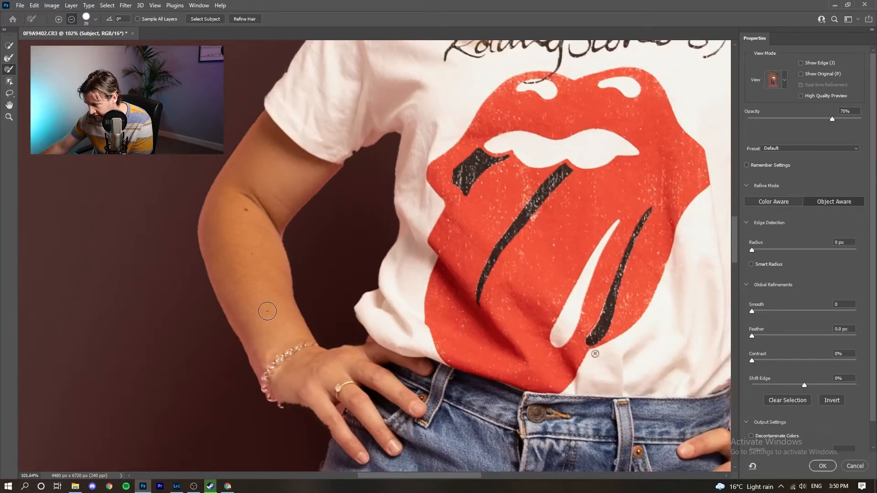
pyautogui.moveTo(491, 421); pyautogui.dragTo(378, 378)
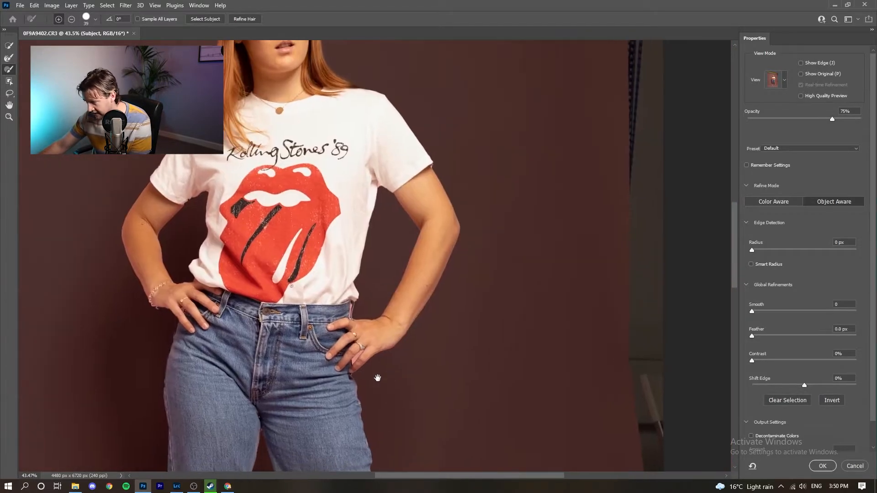
pyautogui.scroll(11, 378, 379)
# - Switch the brush to subtract and paint out the pink between her fingers and below the ring at 1 px
pyautogui.scroll(5, 341, 222)
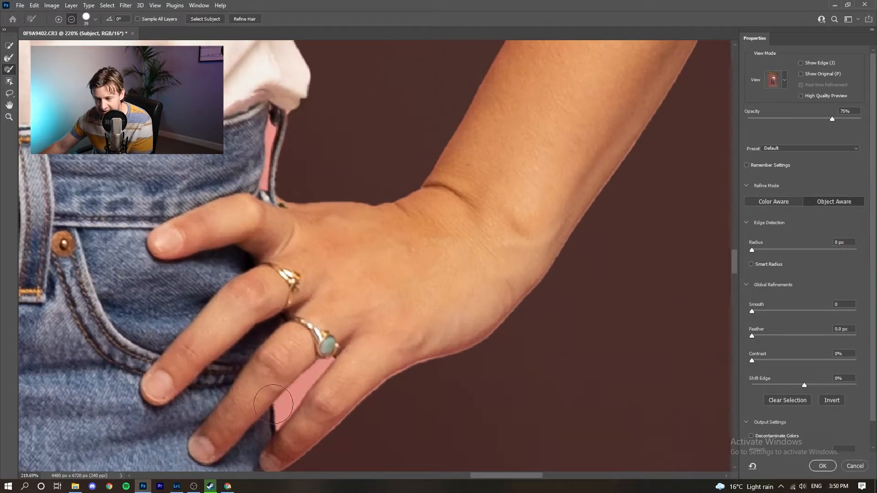
pyautogui.scroll(2, 294, 393)
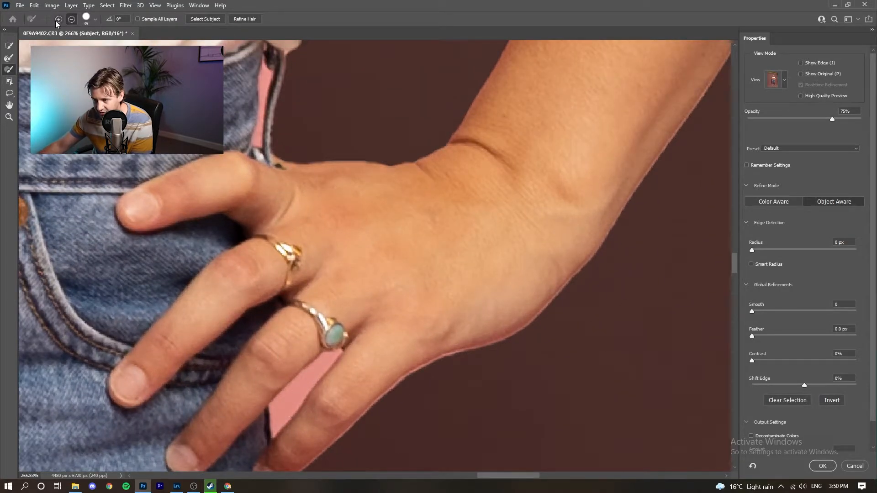
pyautogui.scroll(4, 293, 334)
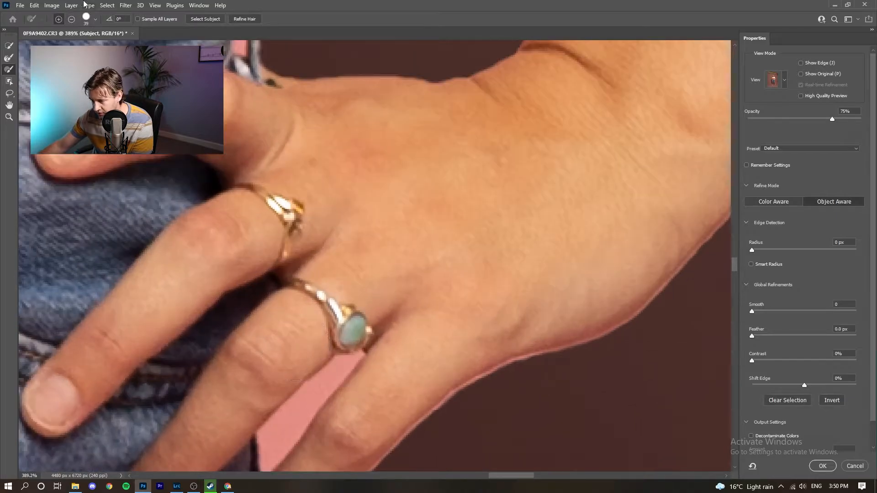
pyautogui.click(72, 20)
pyautogui.scroll(-3, 335, 315)
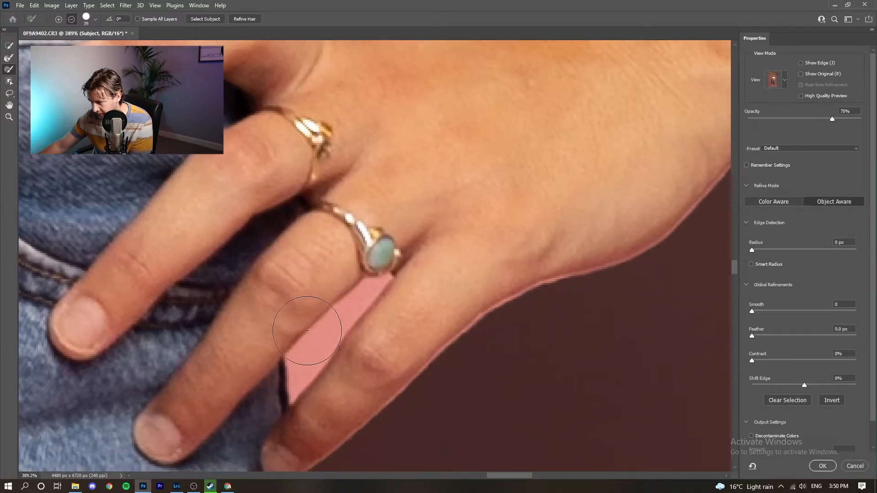
pyautogui.click(316, 334)
pyautogui.click(332, 318)
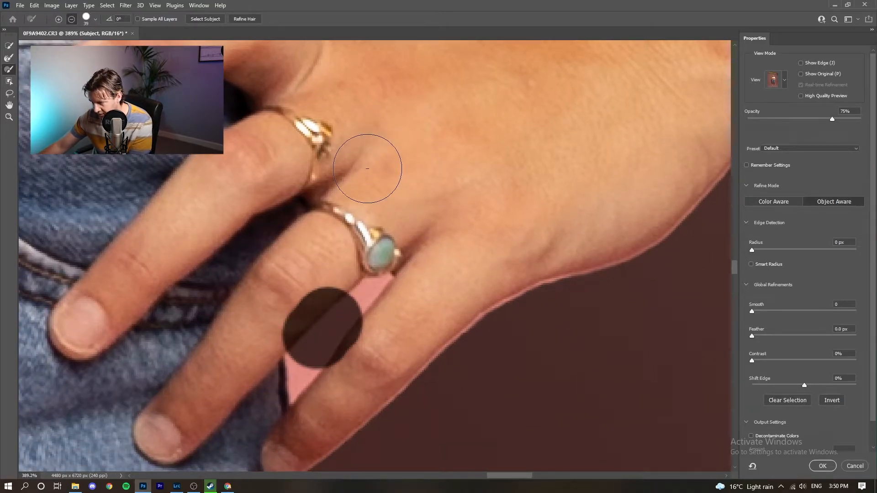
pyautogui.hotkey('ctrl', 'z')
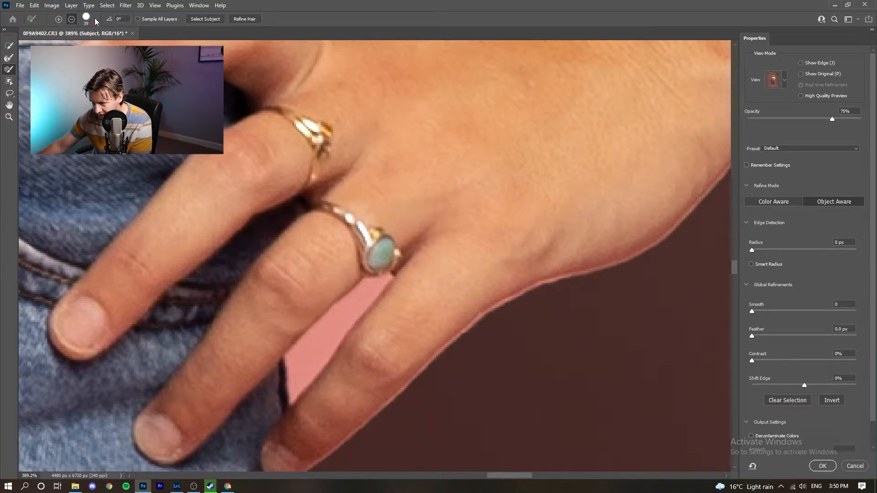
pyautogui.click(96, 20)
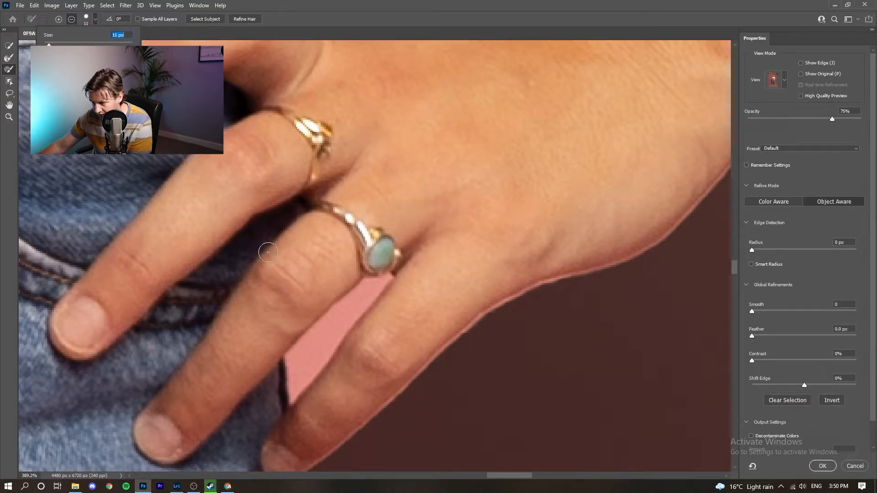
pyautogui.moveTo(311, 351)
pyautogui.mouseDown()
pyautogui.moveTo(368, 291)
pyautogui.moveTo(304, 349)
pyautogui.moveTo(293, 384)
pyautogui.moveTo(365, 292)
pyautogui.mouseUp()
pyautogui.click(95, 20)
pyautogui.moveTo(52, 46); pyautogui.dragTo(42, 46)
pyautogui.scroll(6, 420, 296)
pyautogui.moveTo(421, 296); pyautogui.dragTo(391, 296)
pyautogui.moveTo(314, 293)
pyautogui.mouseDown()
pyautogui.moveTo(336, 266)
pyautogui.moveTo(300, 294)
pyautogui.moveTo(364, 210)
pyautogui.mouseUp()
# - Enlarge the brush to 3 px and clear the pink strip beside the belt
pyautogui.moveTo(226, 371); pyautogui.dragTo(242, 391)
pyautogui.scroll(-8, 343, 233)
pyautogui.scroll(6, 407, 151)
pyautogui.click(96, 19)
pyautogui.moveTo(43, 47); pyautogui.dragTo(46, 46)
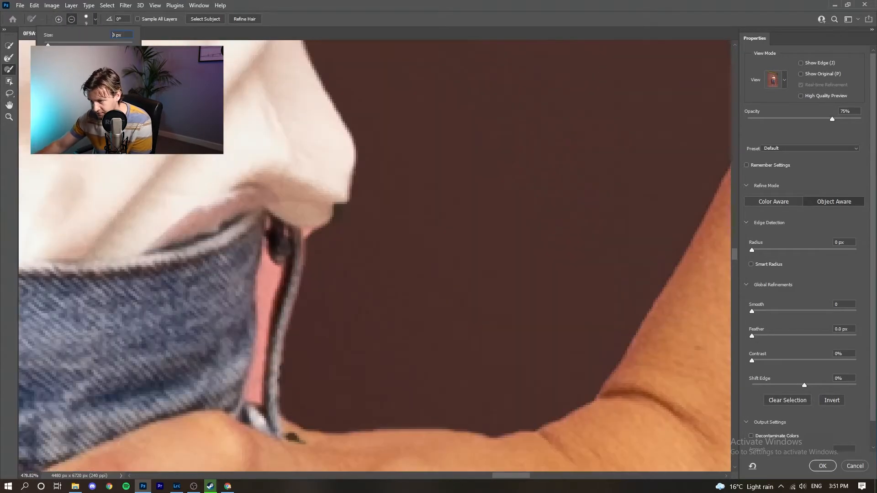
pyautogui.scroll(9, 262, 275)
pyautogui.moveTo(250, 325)
pyautogui.mouseDown()
pyautogui.moveTo(262, 162)
pyautogui.moveTo(256, 384)
pyautogui.moveTo(273, 187)
pyautogui.mouseUp()
pyautogui.moveTo(274, 185); pyautogui.dragTo(242, 433)
pyautogui.scroll(-8, 274, 256)
pyautogui.scroll(6, 283, 219)
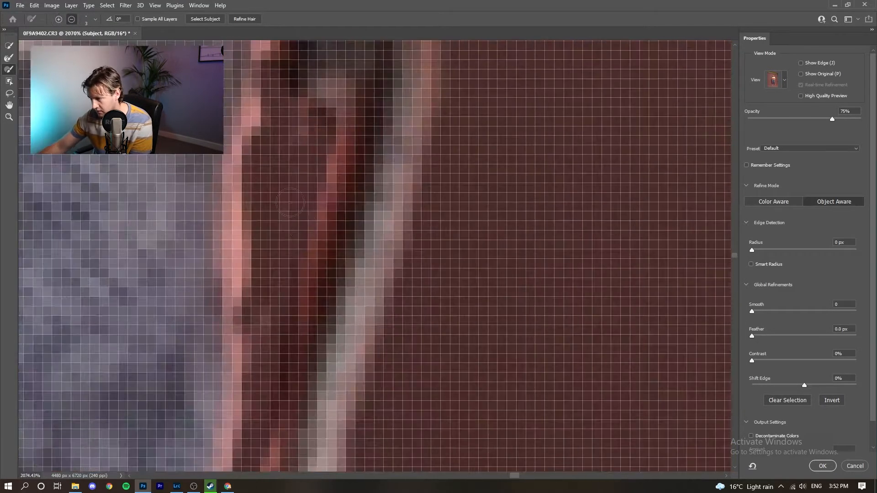
pyautogui.scroll(-6, 283, 206)
pyautogui.moveTo(280, 230)
pyautogui.mouseDown()
pyautogui.moveTo(285, 198)
pyautogui.moveTo(279, 276)
pyautogui.mouseUp()
pyautogui.scroll(-10, 315, 201)
# - Remove the pink along the foot's edge and between the toes with a resized brush
pyautogui.moveTo(329, 402); pyautogui.dragTo(347, 92)
pyautogui.scroll(9, 429, 315)
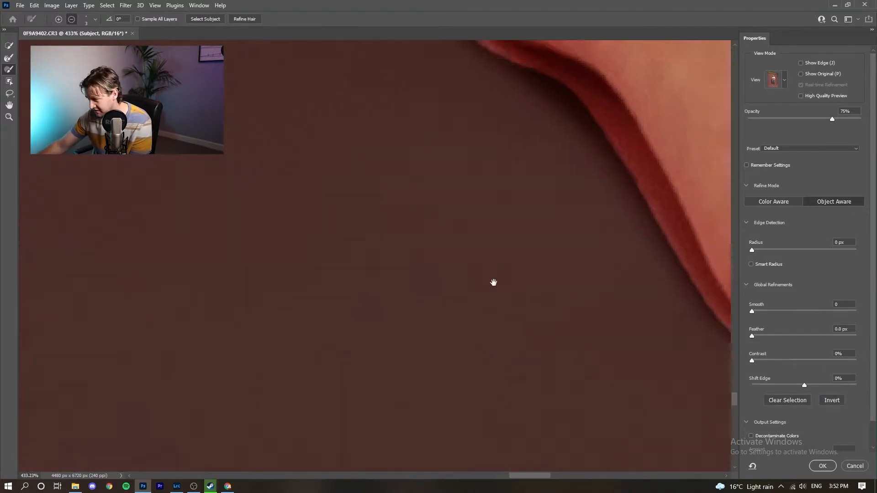
pyautogui.moveTo(493, 282); pyautogui.dragTo(232, 279)
pyautogui.click(95, 20)
pyautogui.moveTo(45, 46); pyautogui.dragTo(54, 46)
pyautogui.moveTo(398, 262); pyautogui.dragTo(302, 98)
pyautogui.scroll(-8, 391, 300)
pyautogui.scroll(9, 228, 292)
pyautogui.click(96, 20)
pyautogui.moveTo(54, 46); pyautogui.dragTo(47, 46)
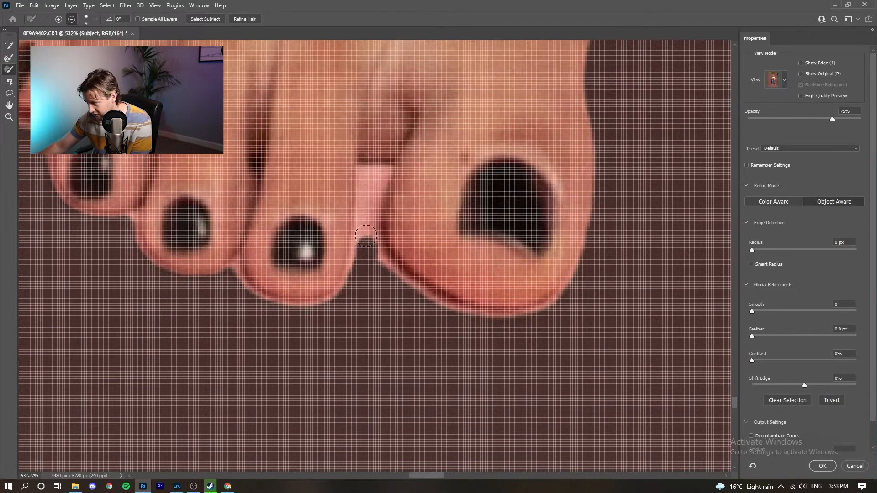
# - Clear the pink along her ankle and bring the whole figure back into view
pyautogui.moveTo(365, 247); pyautogui.dragTo(368, 228)
pyautogui.scroll(-6, 422, 209)
pyautogui.scroll(-7, 421, 208)
pyautogui.moveTo(320, 306); pyautogui.dragTo(257, 399)
pyautogui.scroll(10, 397, 165)
pyautogui.moveTo(309, 288); pyautogui.dragTo(291, 340)
pyautogui.scroll(-12, 238, 228)
pyautogui.moveTo(351, 221); pyautogui.dragTo(442, 151)
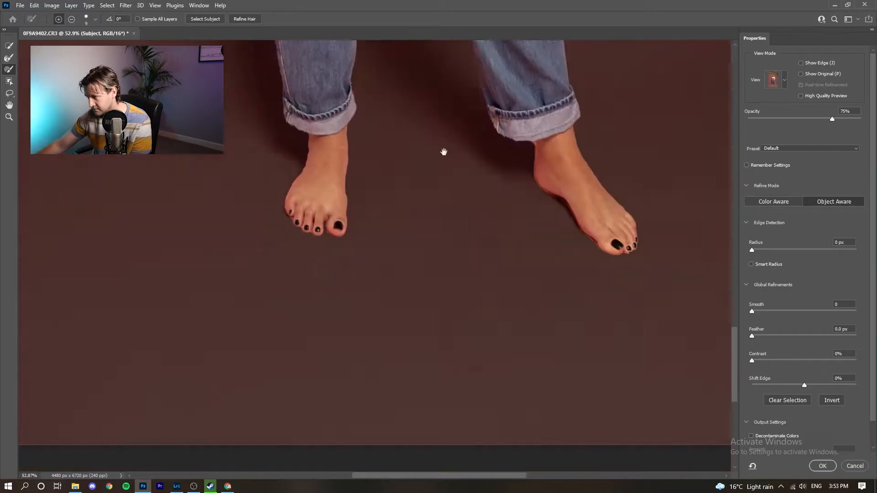
pyautogui.scroll(-8, 443, 151)
pyautogui.moveTo(512, 87); pyautogui.dragTo(515, 273)
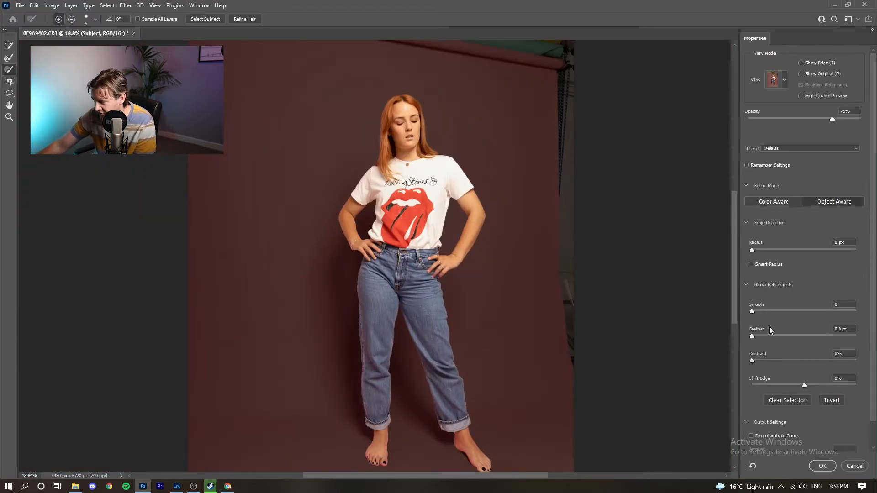
# - Output the refined selection to a new layer with layer mask and apply it
pyautogui.moveTo(875, 285); pyautogui.dragTo(874, 372)
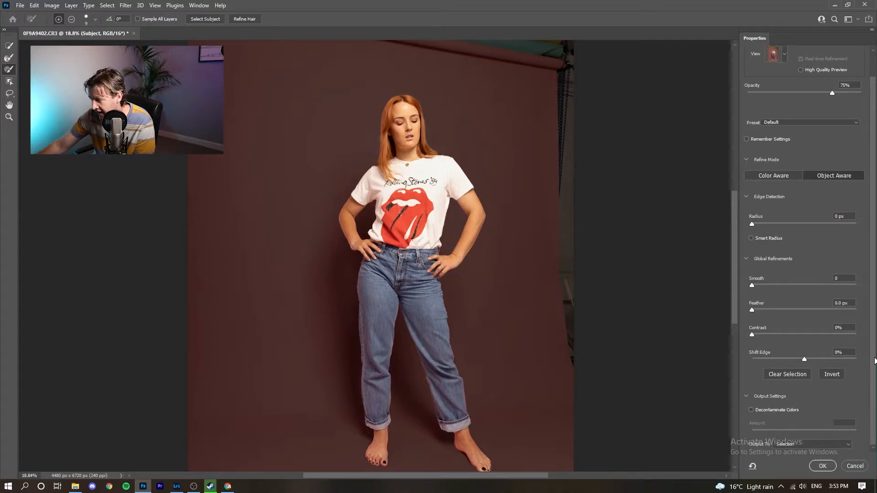
pyautogui.click(793, 445)
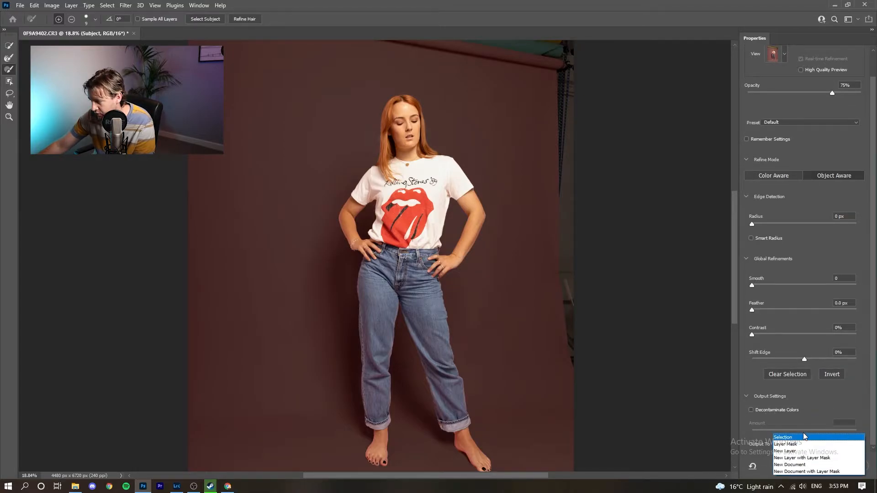
pyautogui.click(828, 458)
pyautogui.click(817, 464)
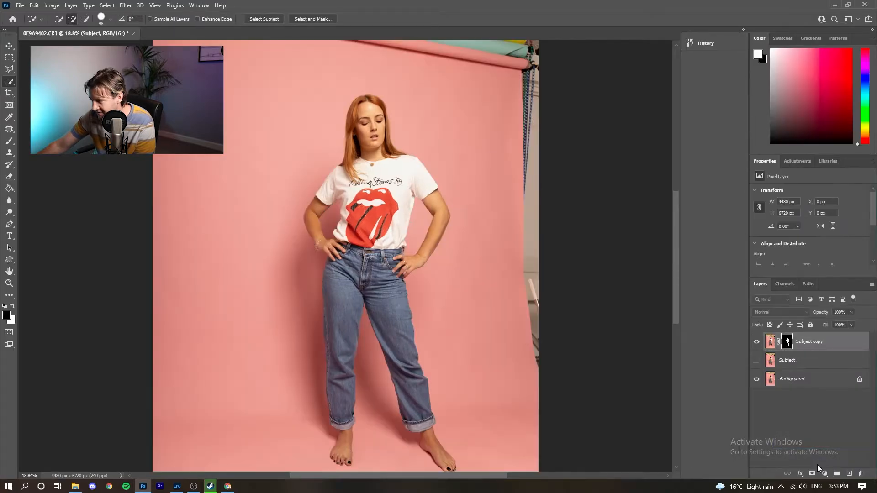
# - Rename the new masked layer to 'Subject Selection'
pyautogui.hotkey('ctrl', '2')
pyautogui.click(824, 342)
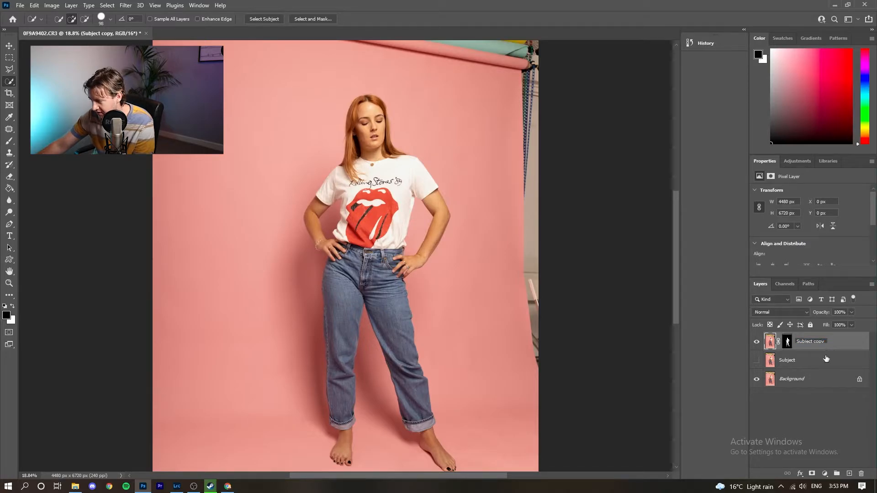
pyautogui.press('BackSpace')
pyautogui.press('BackSpace')
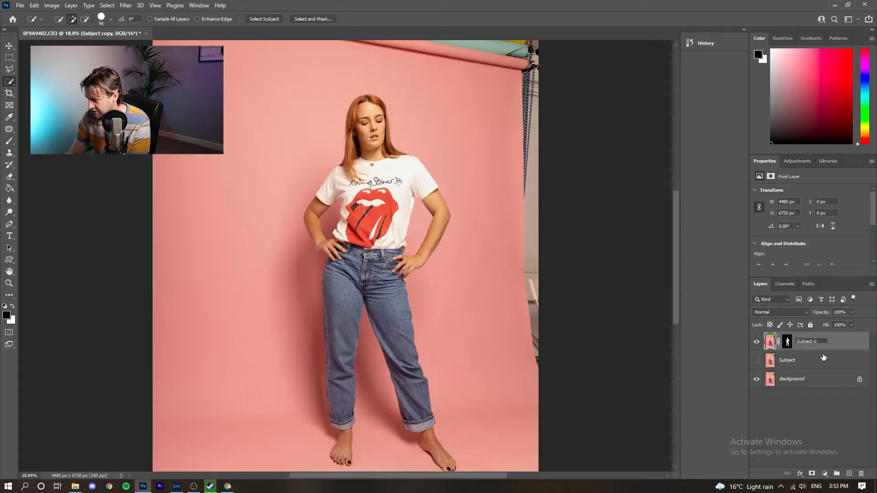
pyautogui.write('Selection')
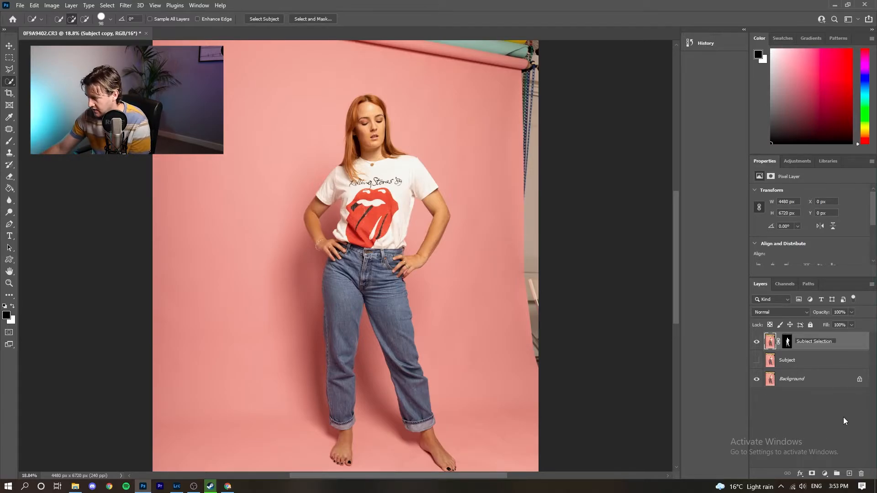
pyautogui.click(843, 418)
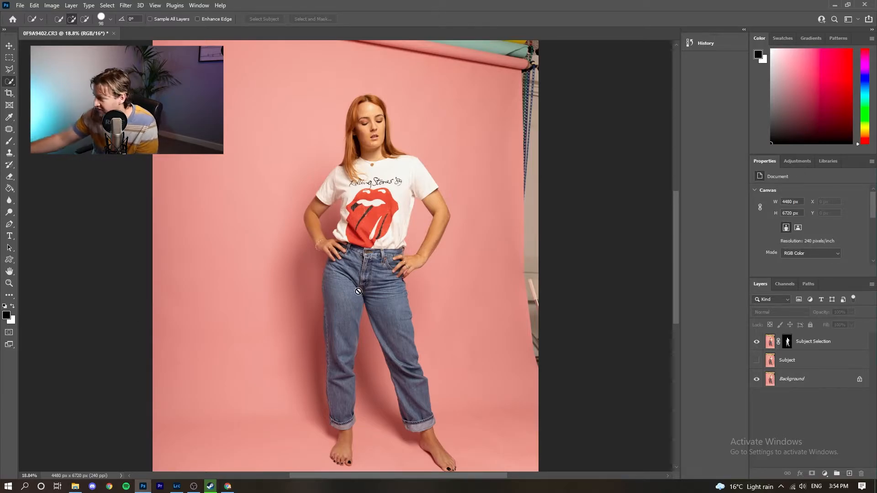
# - Add a Solid Color fill layer in a light pink
pyautogui.hscroll(-1, 358, 272)
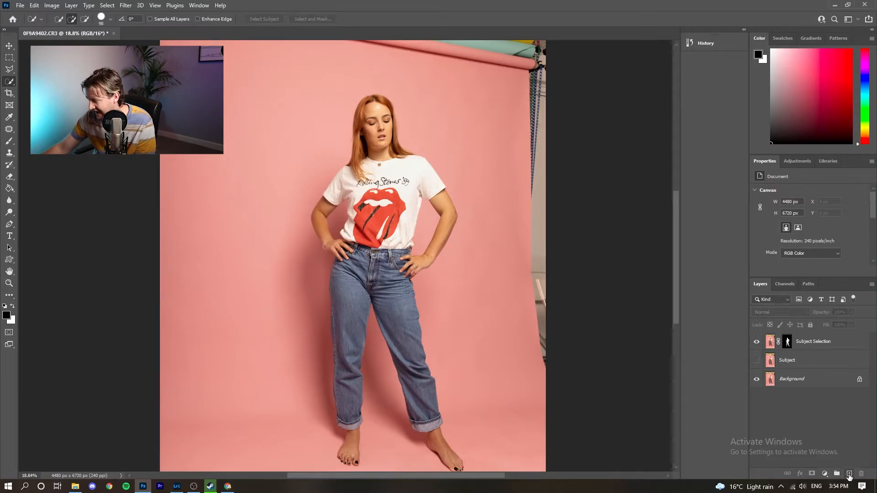
pyautogui.click(849, 474)
pyautogui.click(825, 475)
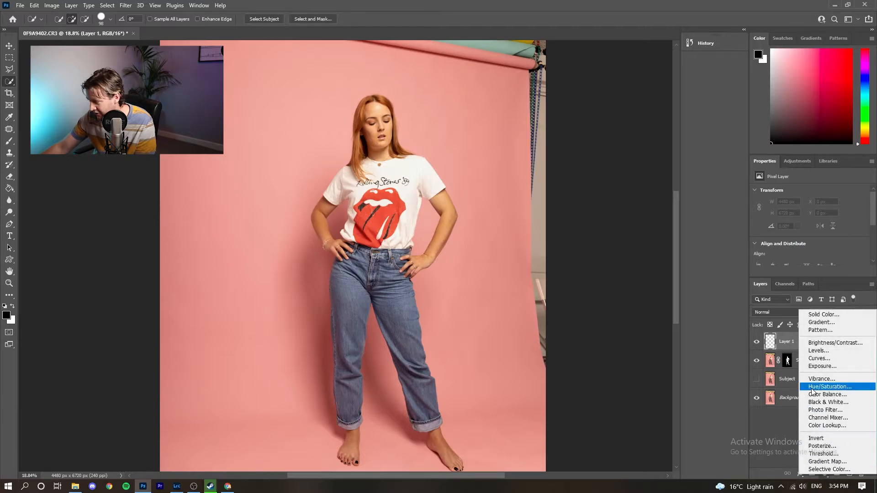
pyautogui.click(820, 314)
pyautogui.moveTo(720, 232); pyautogui.dragTo(691, 191)
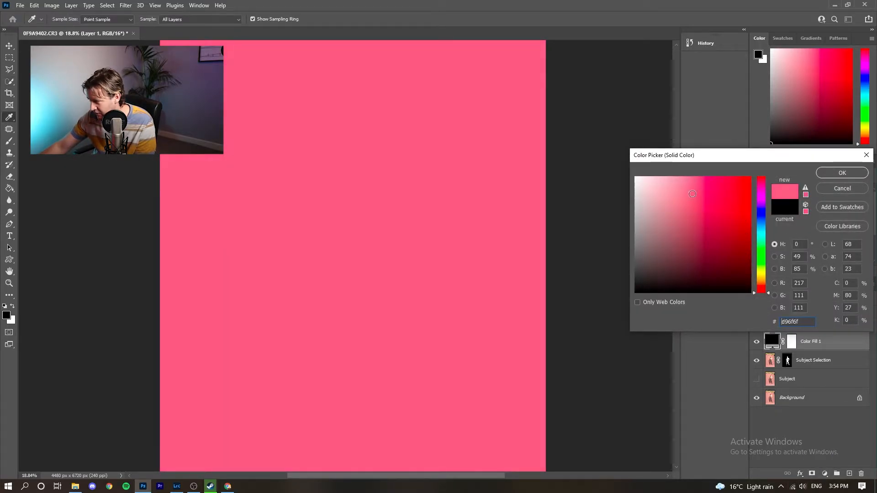
pyautogui.click(842, 173)
# - Move the pink Color Fill 1 layer beneath Subject Selection so she stands on pink
pyautogui.moveTo(814, 342); pyautogui.dragTo(814, 365)
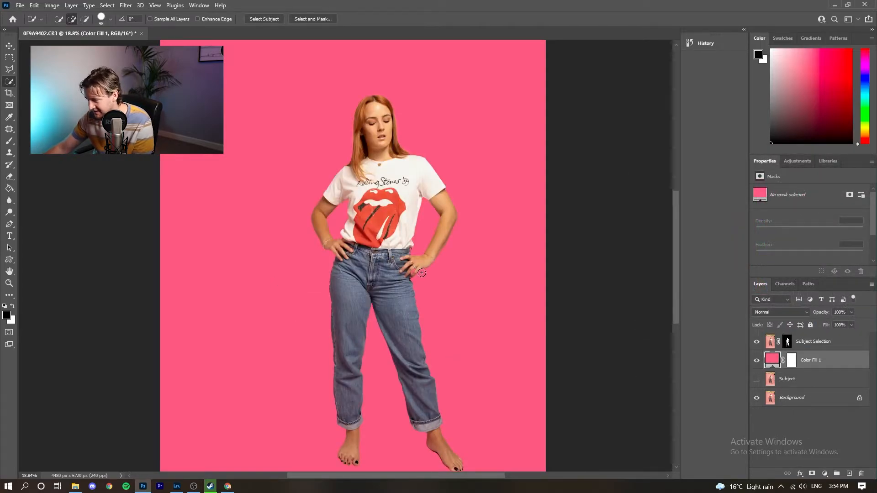
pyautogui.scroll(-5, 422, 273)
pyautogui.scroll(4, 422, 273)
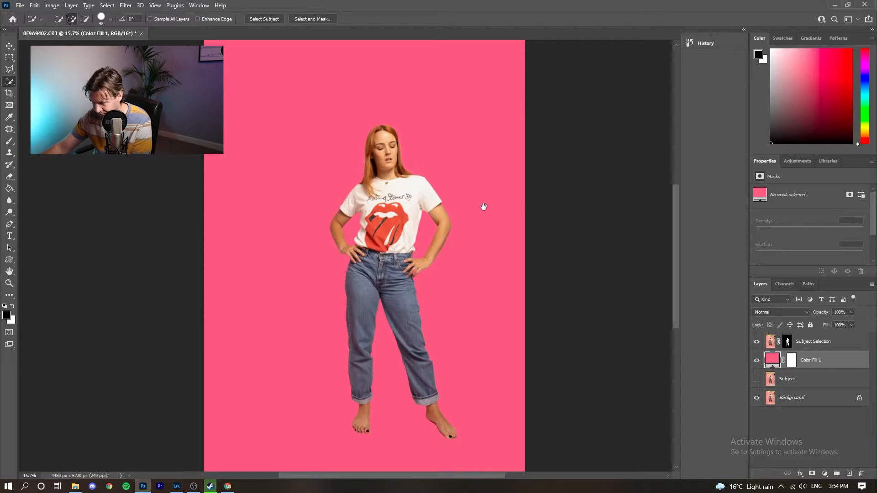
pyautogui.moveTo(484, 204); pyautogui.dragTo(459, 192)
pyautogui.scroll(3, 401, 313)
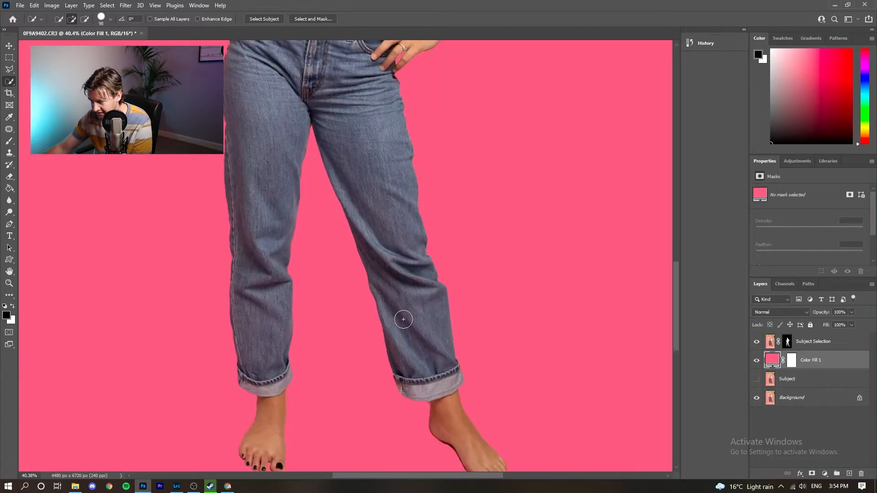
pyautogui.scroll(-2, 401, 313)
pyautogui.scroll(-3, 403, 319)
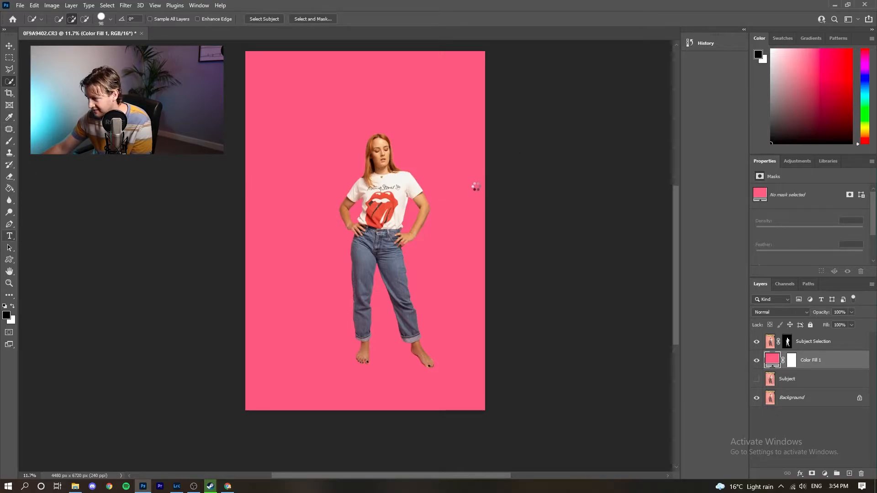
# - Create a text layer near the top of the poster and enter the headline text
pyautogui.press('t')
pyautogui.click(301, 123)
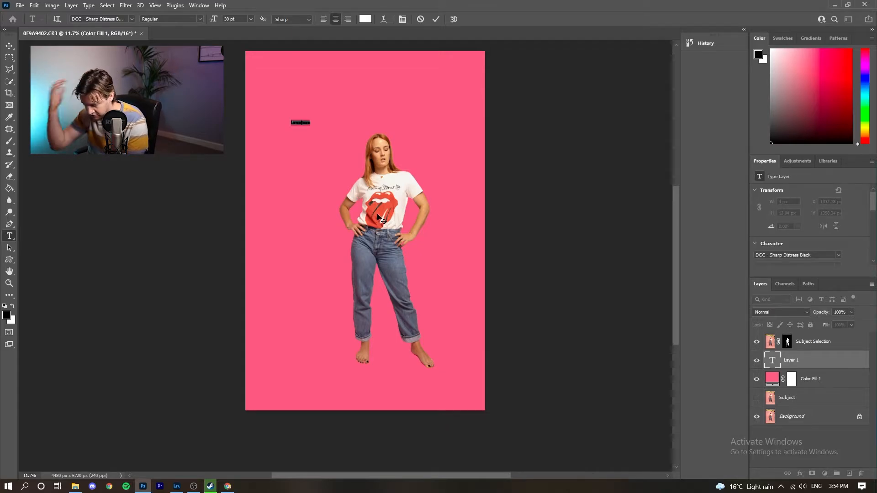
pyautogui.press('BackSpace')
pyautogui.write('ROLLIN')
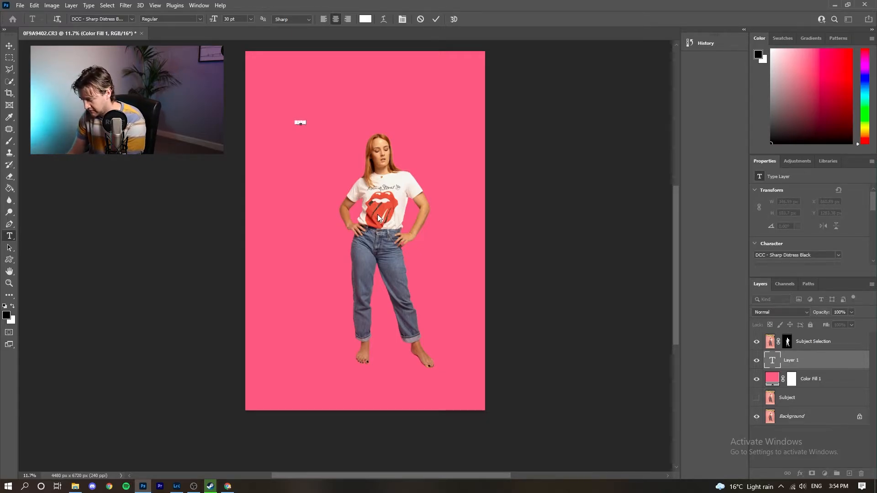
pyautogui.write('G STONES')
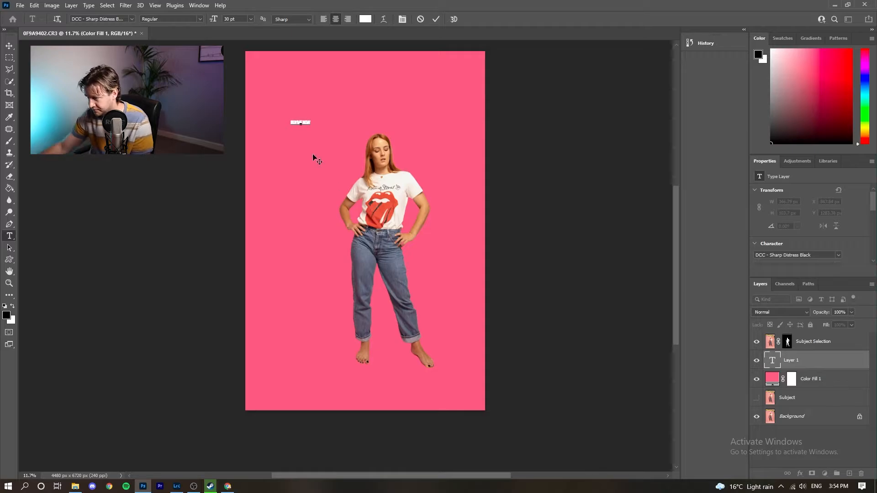
# - Select all the headline text and set its size to 1000 pt
pyautogui.hotkey('ctrl', 'a')
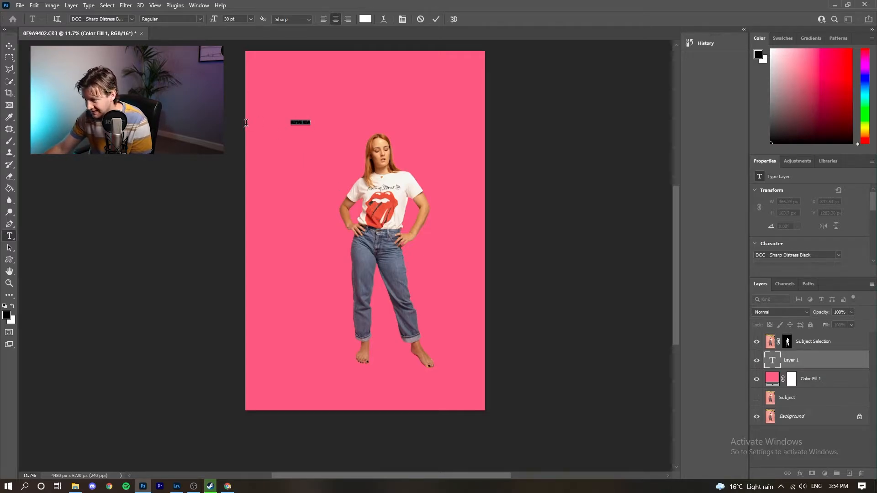
pyautogui.click(250, 19)
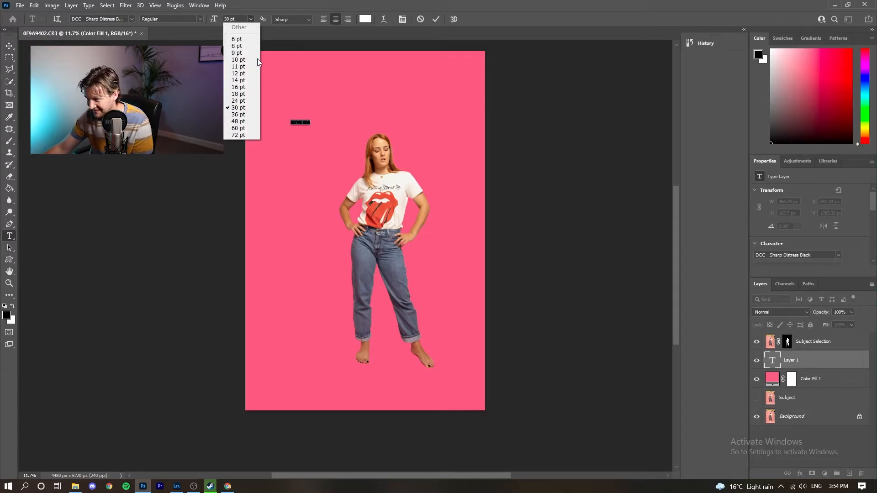
pyautogui.click(242, 133)
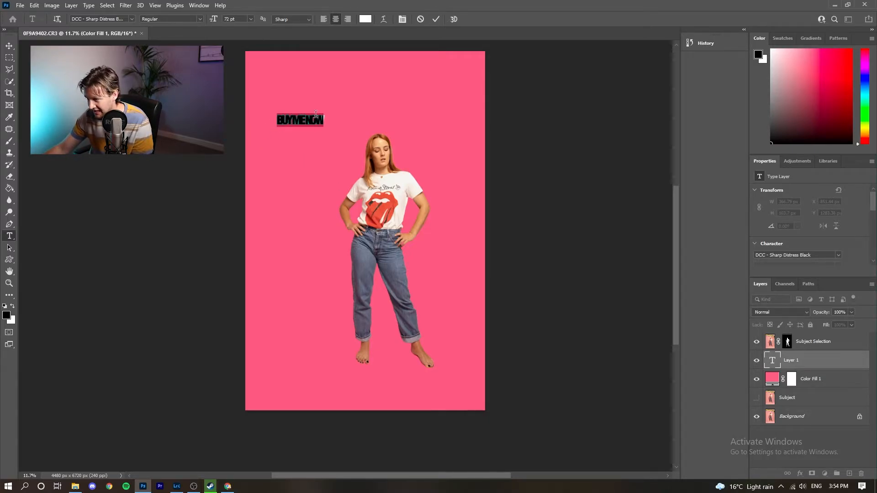
pyautogui.click(250, 19)
pyautogui.click(230, 18)
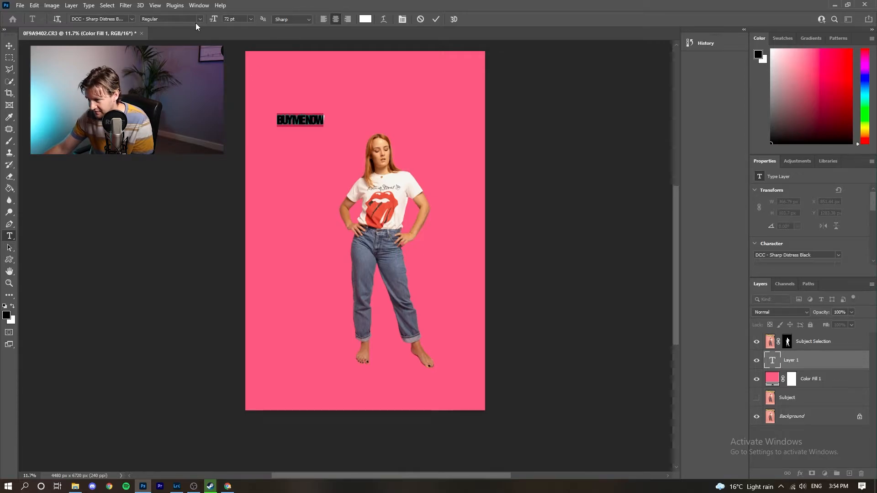
pyautogui.write('1000')
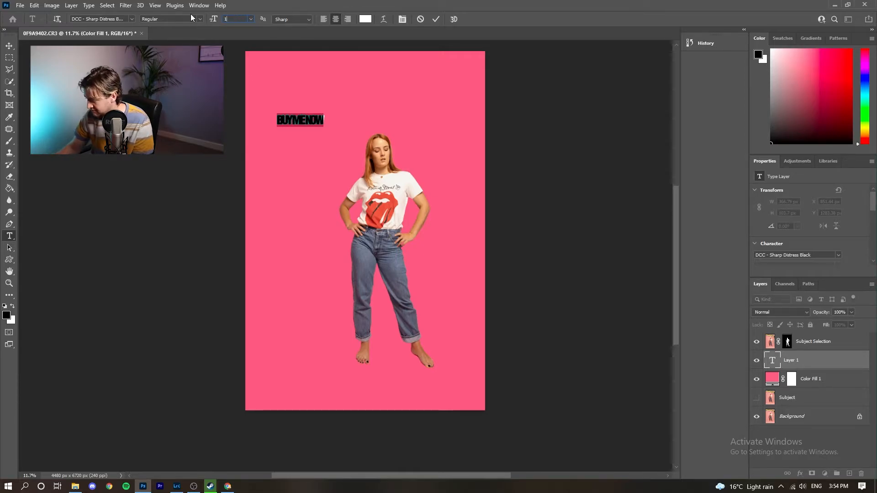
pyautogui.press('Return')
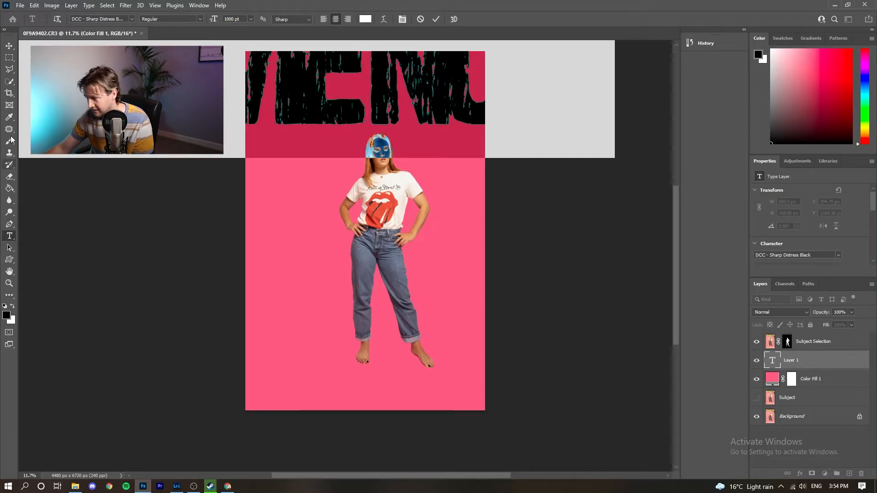
pyautogui.click(9, 46)
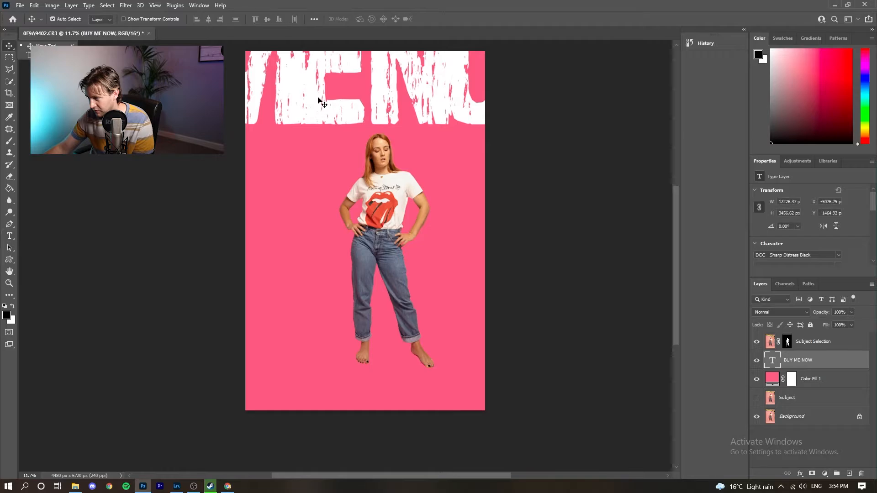
# - Shift the giant BUY ME NOW text down and left behind the woman, then delete that layer
pyautogui.moveTo(313, 108); pyautogui.dragTo(574, 299)
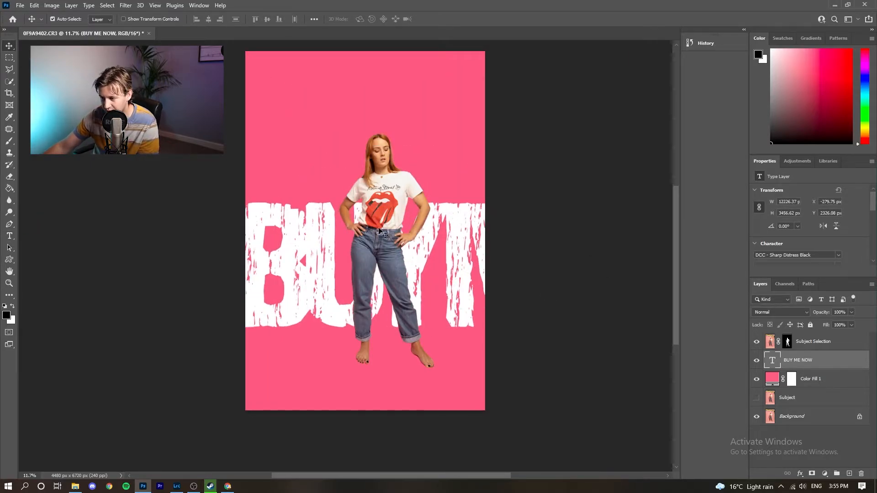
pyautogui.moveTo(442, 254); pyautogui.dragTo(359, 262)
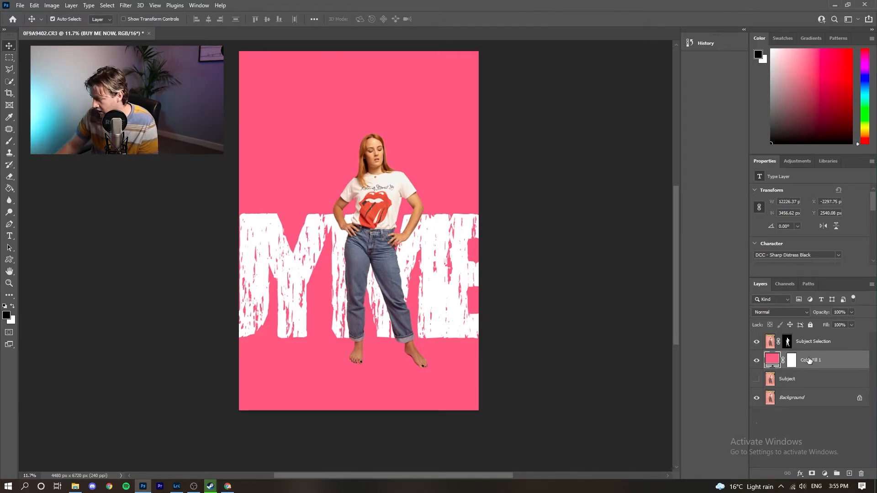
pyautogui.press('Delete')
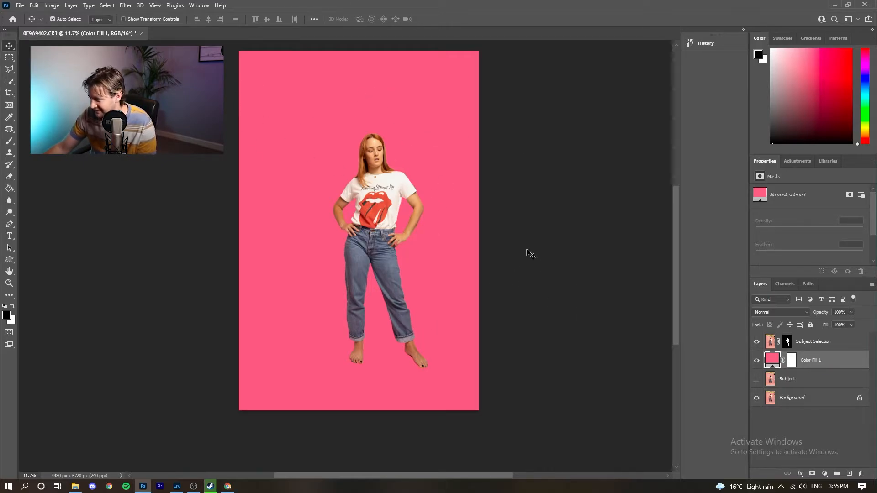
pyautogui.hscroll(1, 356, 104)
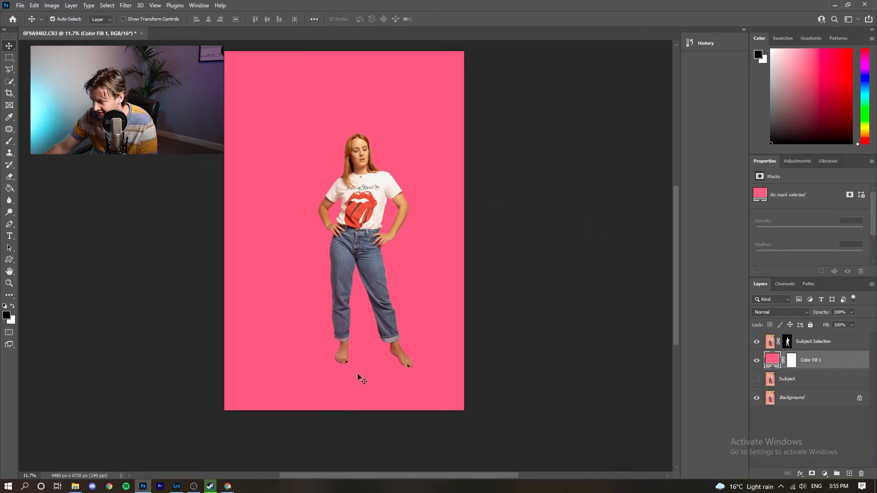
pyautogui.click(756, 360)
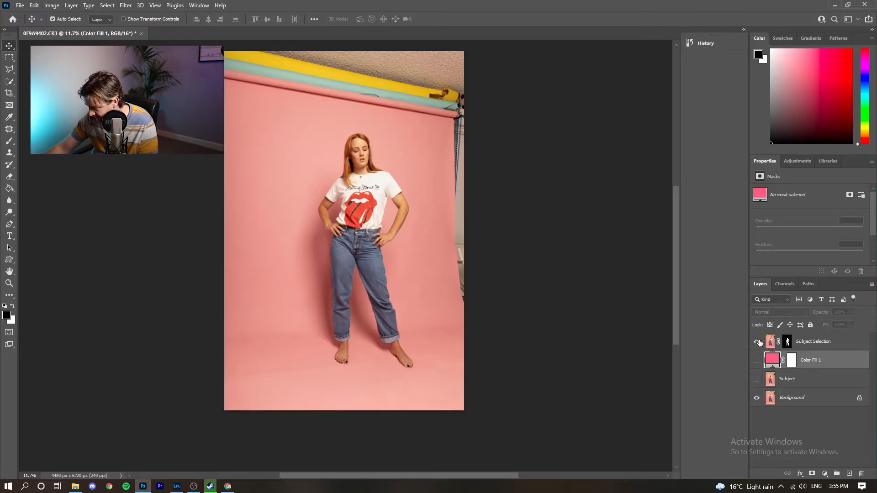
pyautogui.click(757, 361)
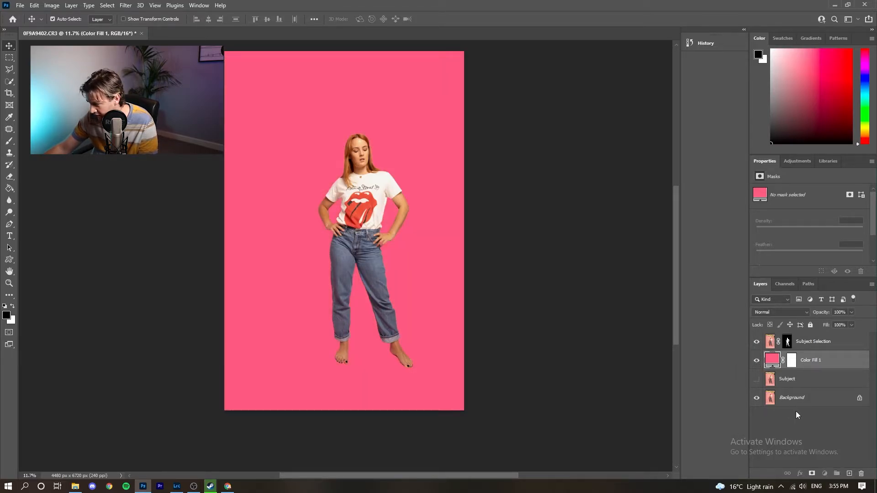
pyautogui.click(801, 399)
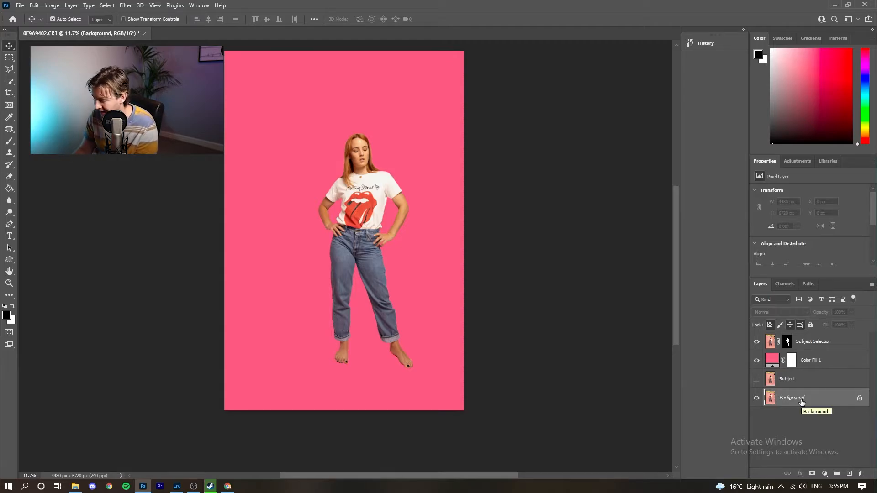
# - Duplicate Background, rename the copy 'Shadow', and move it above Color Fill 1
pyautogui.hotkey('ctrl', 'j')
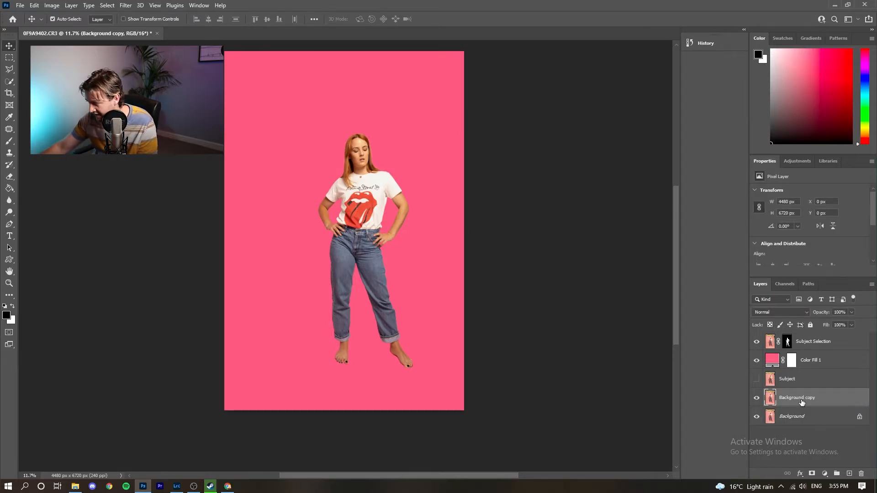
pyautogui.doubleClick(802, 401)
pyautogui.write('Shadow')
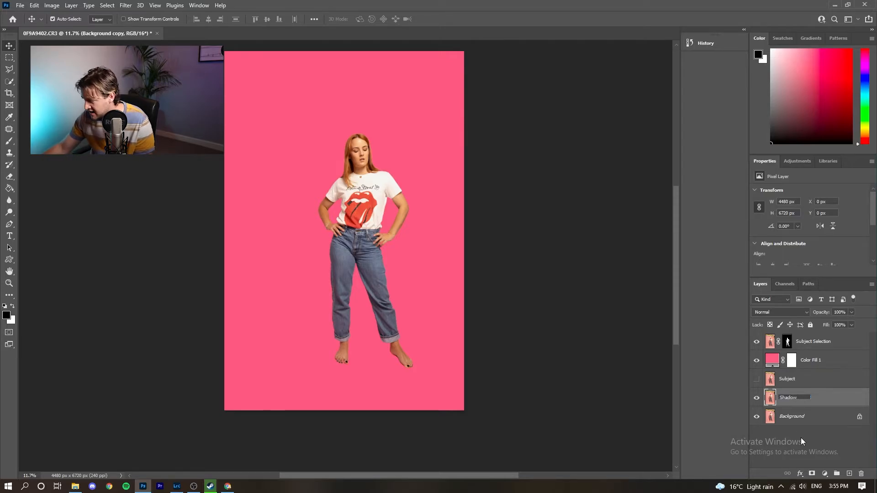
pyautogui.click(803, 442)
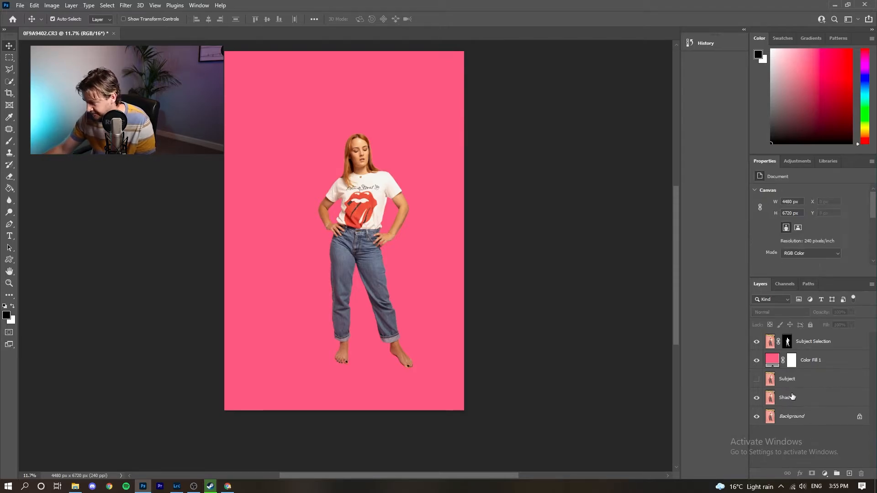
pyautogui.click(810, 400)
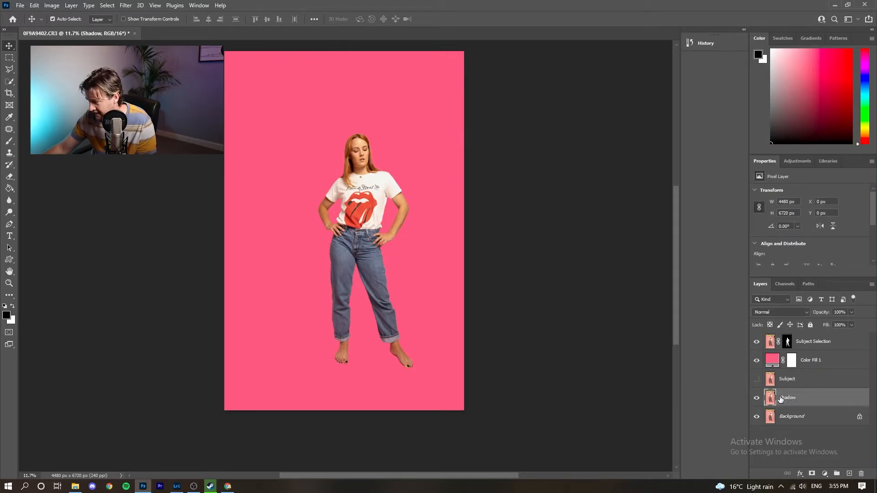
pyautogui.moveTo(804, 399); pyautogui.dragTo(786, 364)
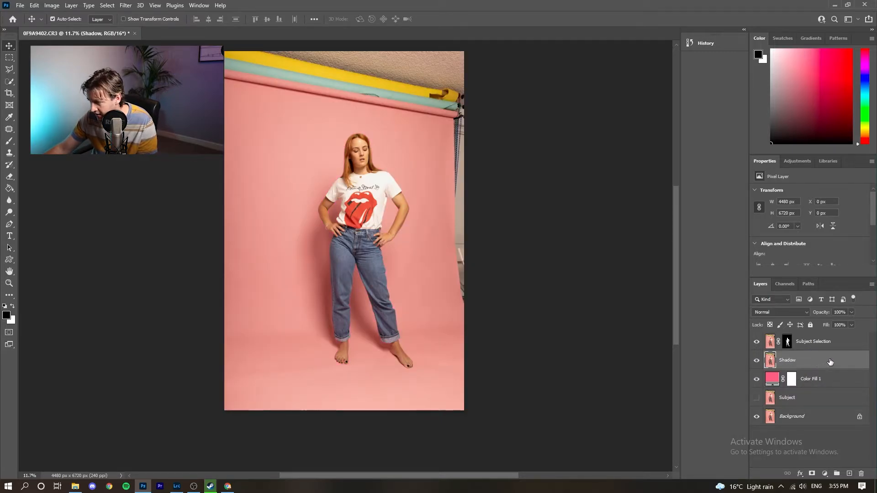
# - Set the Shadow layer's blend mode to Multiply and add a white layer mask
pyautogui.click(806, 312)
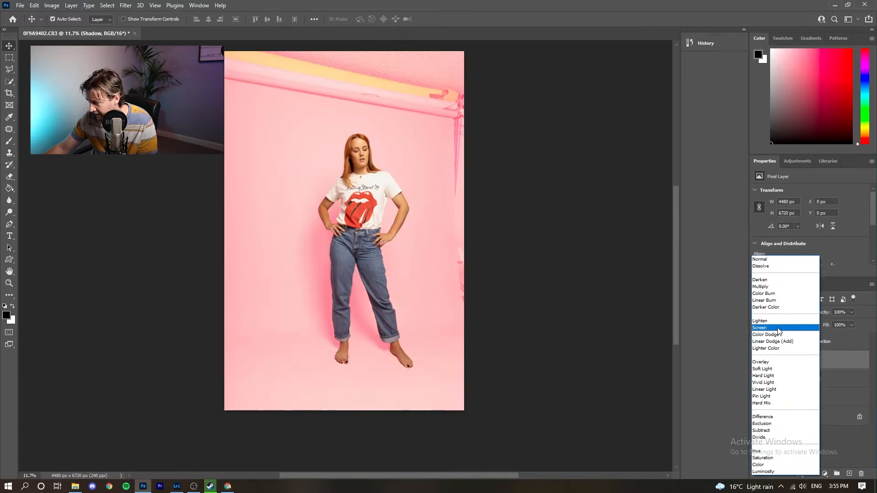
pyautogui.click(785, 287)
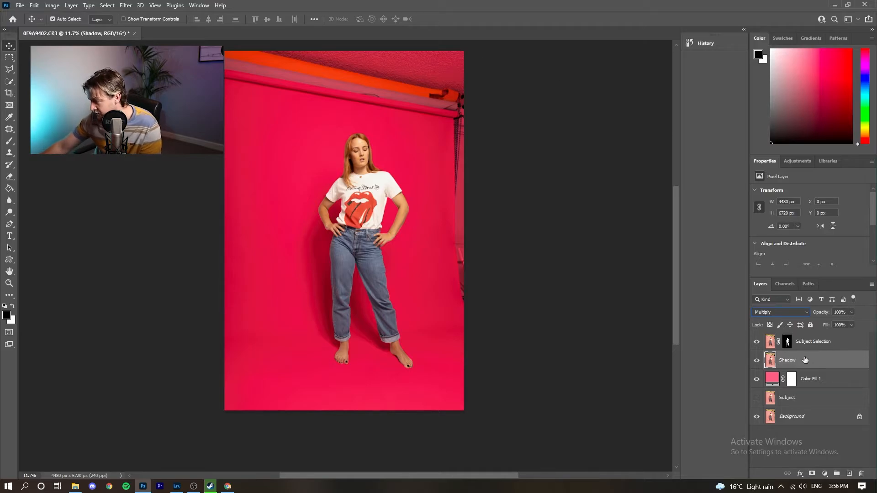
pyautogui.click(813, 474)
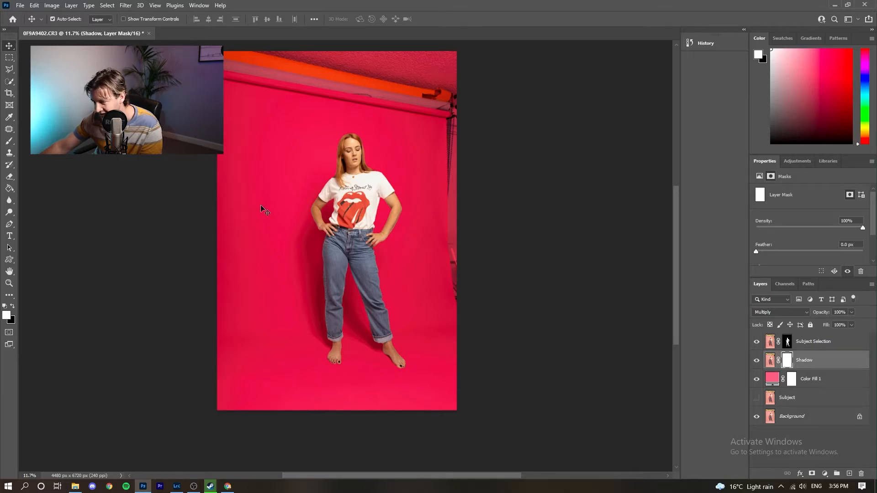
# - Swap in a black mask on Shadow and paint a faint 22%-opacity shadow left of the legs
pyautogui.hotkey('ctrl', 'z')
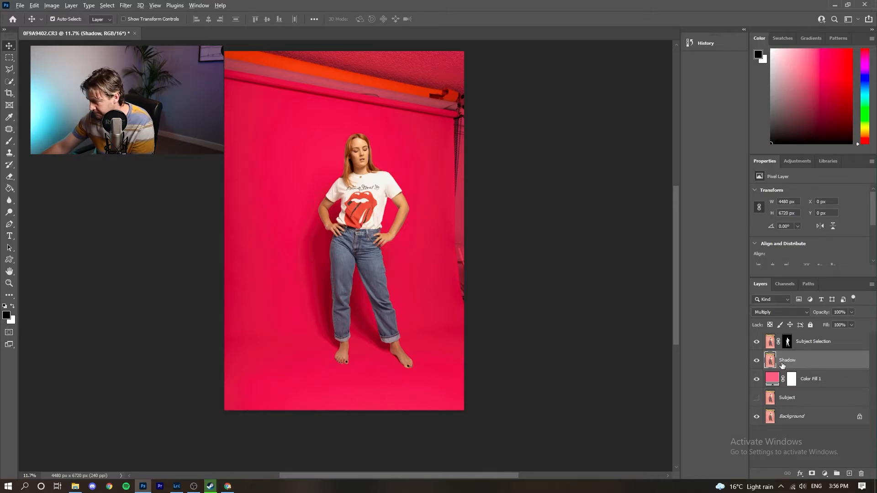
pyautogui.keyDown('alt'); pyautogui.click(812, 474); pyautogui.keyUp('alt')
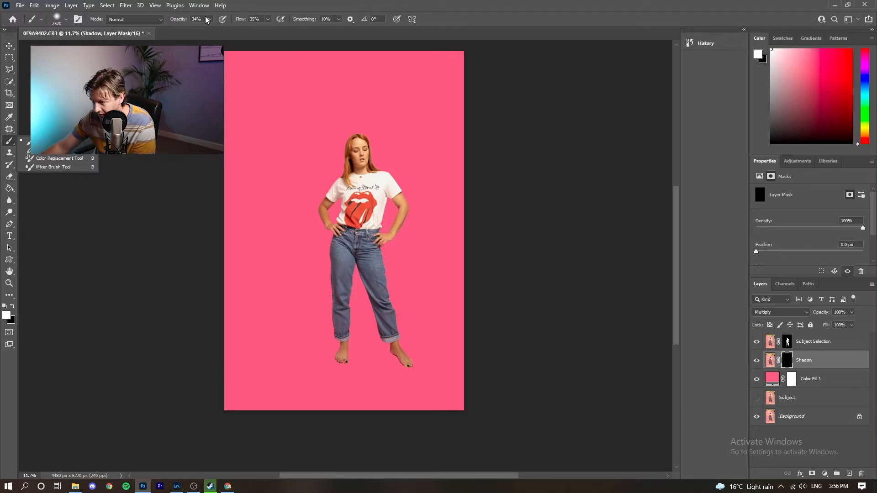
pyautogui.click(209, 19)
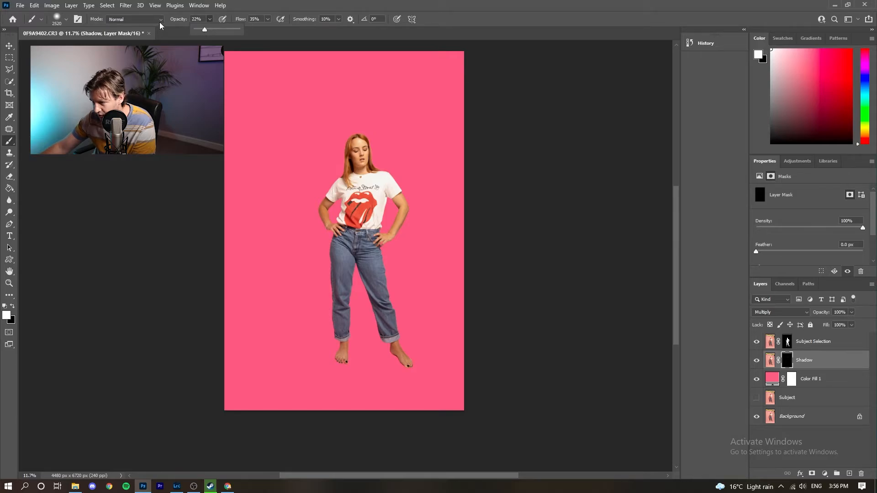
pyautogui.click(350, 314)
pyautogui.moveTo(349, 314)
pyautogui.mouseDown()
pyautogui.moveTo(393, 337)
pyautogui.moveTo(281, 293)
pyautogui.moveTo(406, 288)
pyautogui.moveTo(412, 329)
pyautogui.moveTo(408, 339)
pyautogui.moveTo(341, 231)
pyautogui.moveTo(331, 309)
pyautogui.moveTo(393, 309)
pyautogui.moveTo(365, 328)
pyautogui.moveTo(357, 207)
pyautogui.moveTo(360, 306)
pyautogui.moveTo(376, 163)
pyautogui.moveTo(357, 346)
pyautogui.moveTo(371, 329)
pyautogui.moveTo(289, 230)
pyautogui.moveTo(312, 309)
pyautogui.moveTo(327, 327)
pyautogui.moveTo(296, 216)
pyautogui.moveTo(326, 305)
pyautogui.moveTo(301, 156)
pyautogui.moveTo(319, 280)
pyautogui.moveTo(310, 199)
pyautogui.moveTo(320, 279)
pyautogui.moveTo(321, 207)
pyautogui.moveTo(344, 301)
pyautogui.moveTo(317, 147)
pyautogui.moveTo(344, 260)
pyautogui.moveTo(335, 139)
pyautogui.moveTo(350, 174)
pyautogui.moveTo(329, 257)
pyautogui.moveTo(302, 174)
pyautogui.moveTo(322, 211)
pyautogui.moveTo(291, 190)
pyautogui.moveTo(279, 141)
pyautogui.moveTo(300, 202)
pyautogui.moveTo(313, 110)
pyautogui.moveTo(344, 223)
pyautogui.moveTo(332, 181)
pyautogui.moveTo(333, 263)
pyautogui.moveTo(327, 310)
pyautogui.moveTo(315, 306)
pyautogui.moveTo(343, 359)
pyautogui.mouseUp()
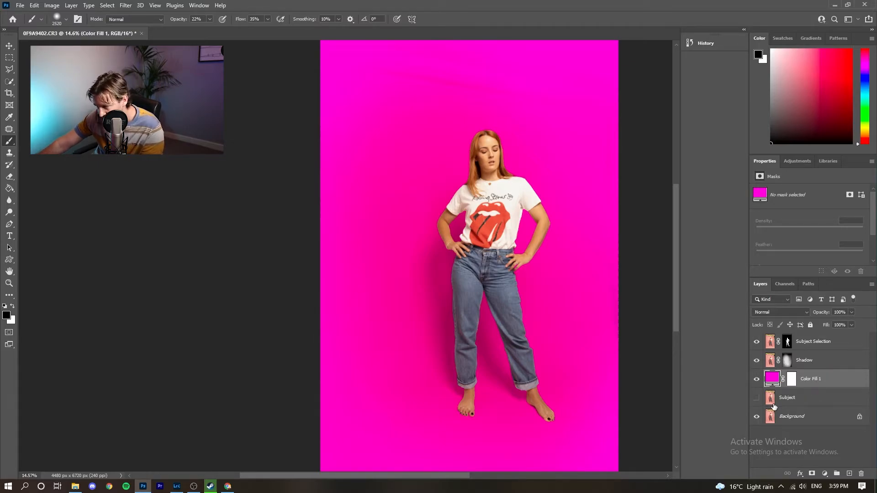
# - Change Color Fill 1 from magenta to dark teal 0e7a87
pyautogui.doubleClick(774, 380)
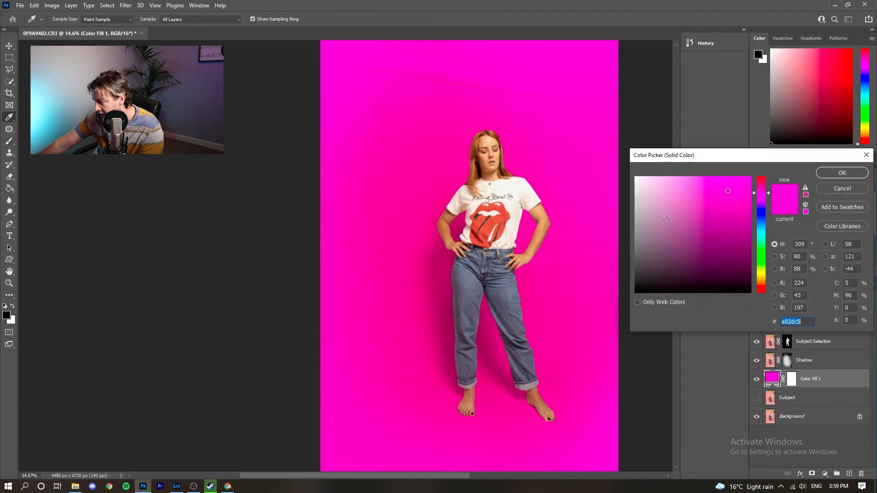
pyautogui.moveTo(740, 228)
pyautogui.mouseDown()
pyautogui.moveTo(761, 205)
pyautogui.moveTo(766, 235)
pyautogui.mouseUp()
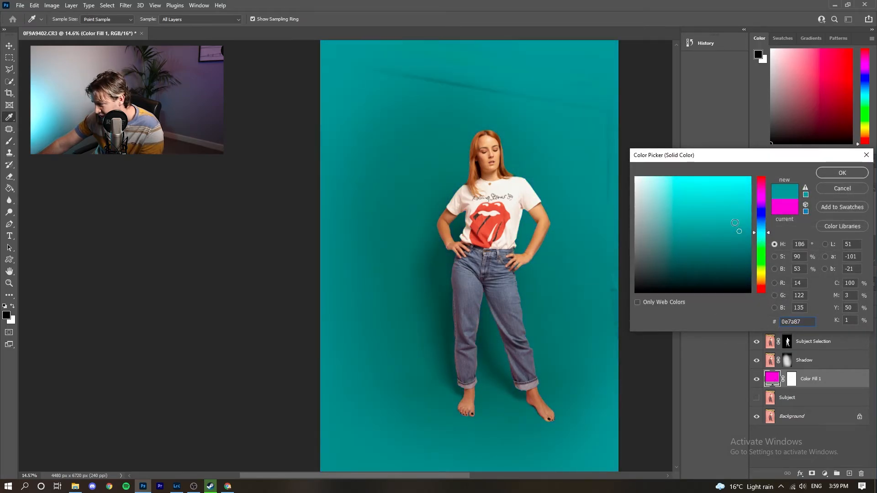
pyautogui.click(854, 174)
# - Switch to the Brush and zoom in to inspect the woman's shirt and face
pyautogui.press('b')
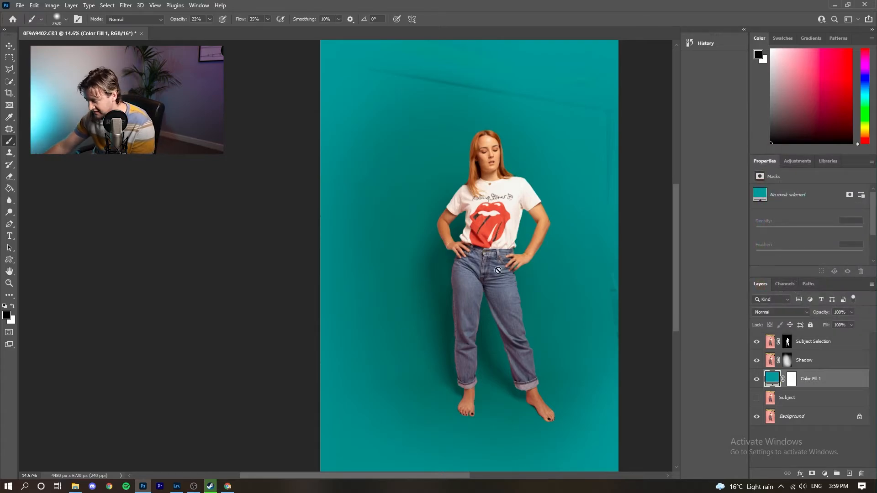
pyautogui.scroll(6, 502, 266)
pyautogui.scroll(1, 501, 267)
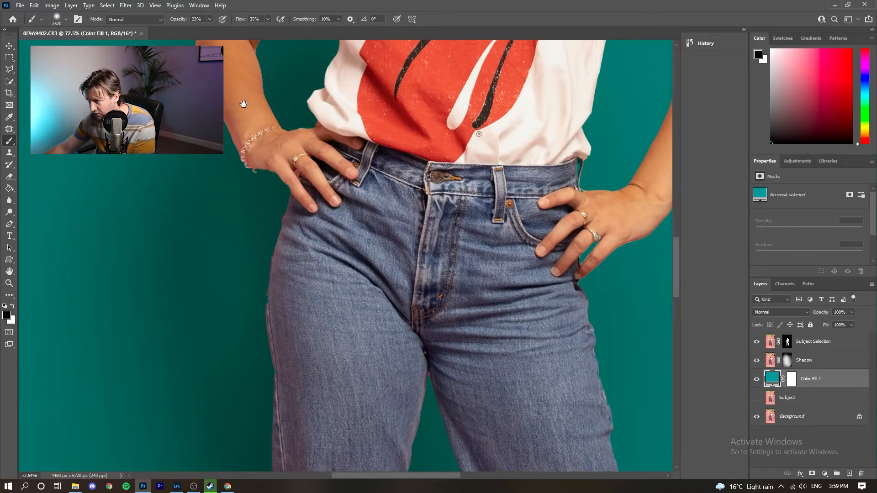
pyautogui.moveTo(244, 105)
pyautogui.mouseDown()
pyautogui.moveTo(300, 256)
pyautogui.moveTo(286, 290)
pyautogui.moveTo(231, 262)
pyautogui.moveTo(186, 389)
pyautogui.moveTo(229, 366)
pyautogui.mouseUp()
pyautogui.moveTo(330, 123); pyautogui.dragTo(254, 198)
pyautogui.scroll(-4, 517, 202)
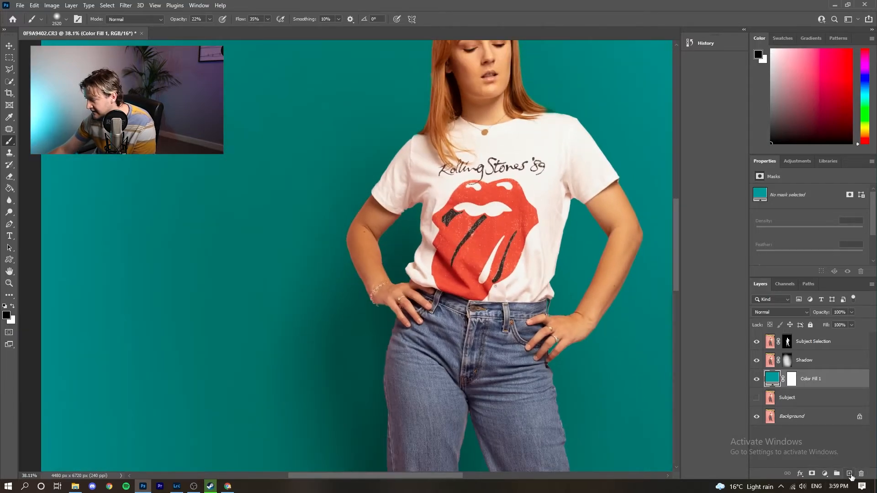
# - Add a new empty layer at the top of the stack named Edge
pyautogui.click(850, 475)
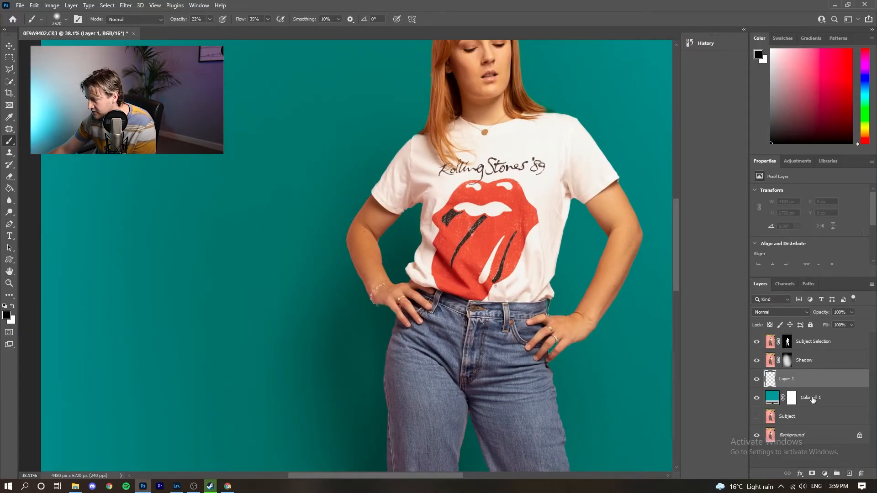
pyautogui.moveTo(806, 383); pyautogui.dragTo(788, 339)
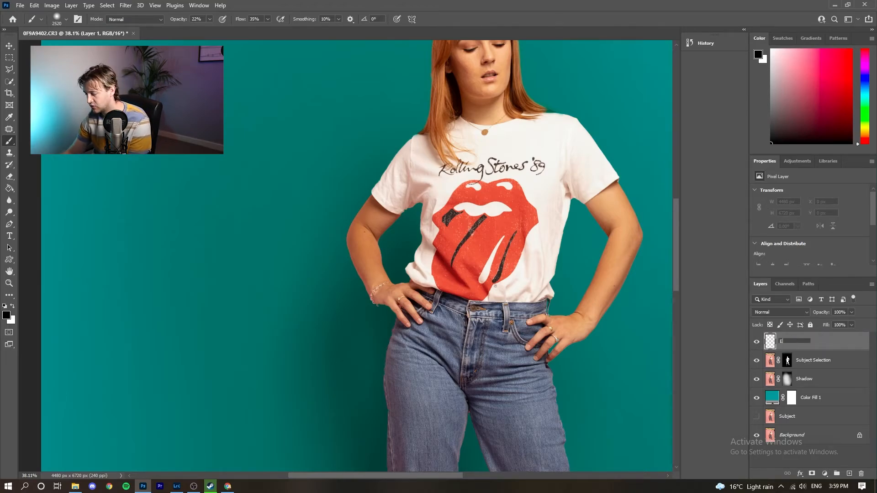
pyautogui.write('Edge')
pyautogui.press('Return')
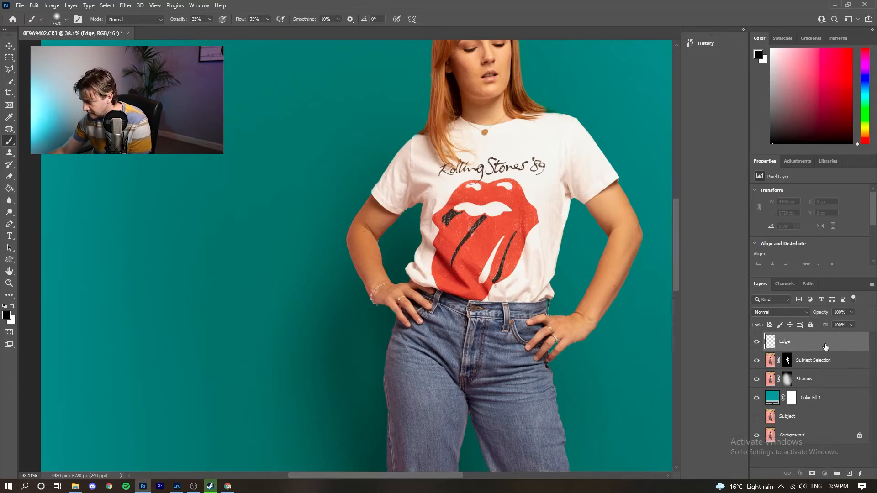
pyautogui.scroll(3, 557, 307)
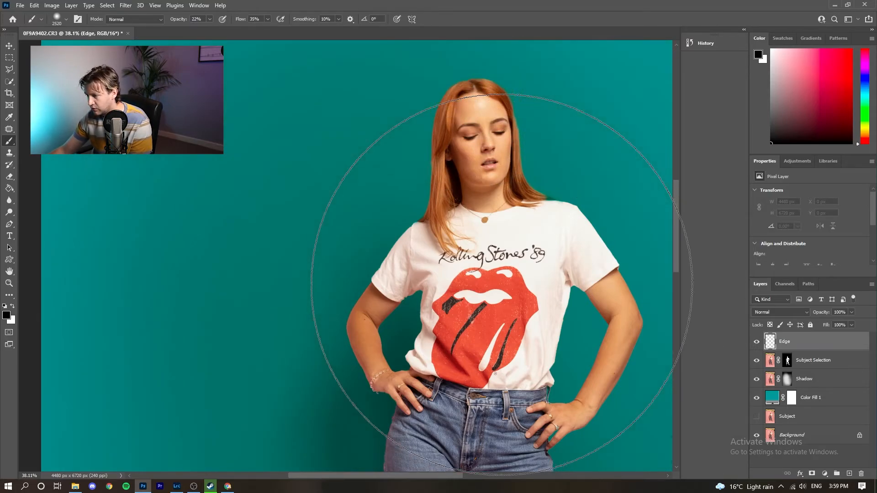
# - Select the Clone Stamp at 26% opacity and 27% flow, framing the upper arm's edge
pyautogui.press('super')
pyautogui.press('super')
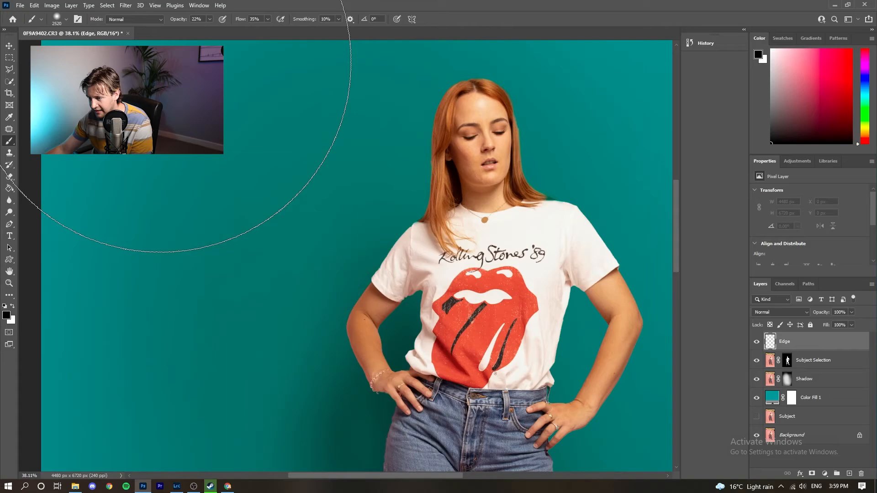
pyautogui.click(10, 154)
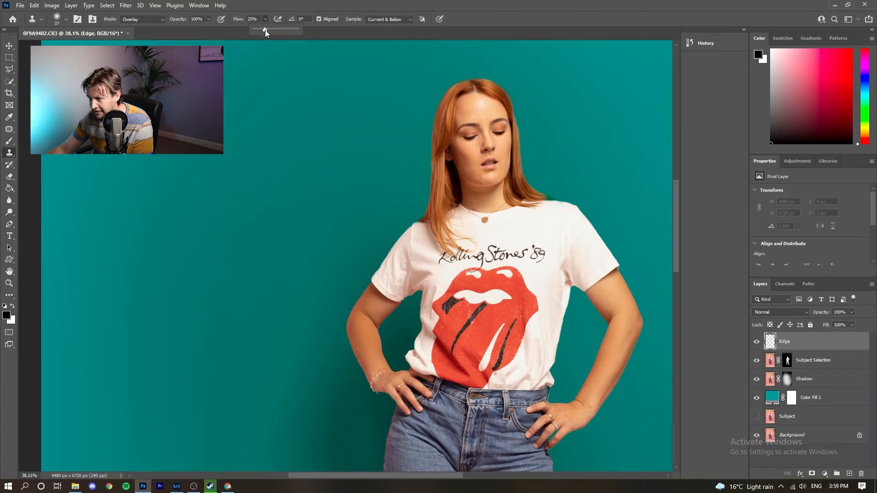
pyautogui.moveTo(265, 29); pyautogui.dragTo(266, 32)
pyautogui.moveTo(209, 19)
pyautogui.mouseDown()
pyautogui.moveTo(205, 29)
pyautogui.moveTo(178, 40)
pyautogui.mouseUp()
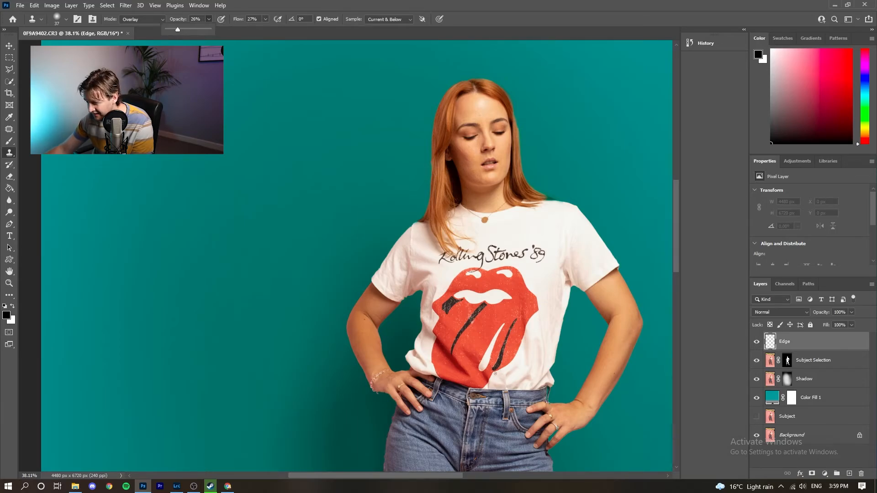
pyautogui.scroll(3, 416, 263)
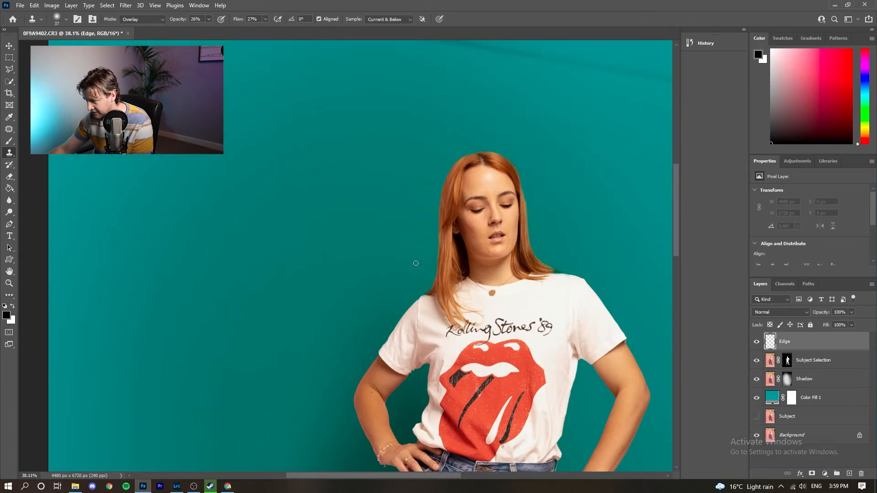
pyautogui.press('super')
pyautogui.press('super')
pyautogui.scroll(3, 392, 343)
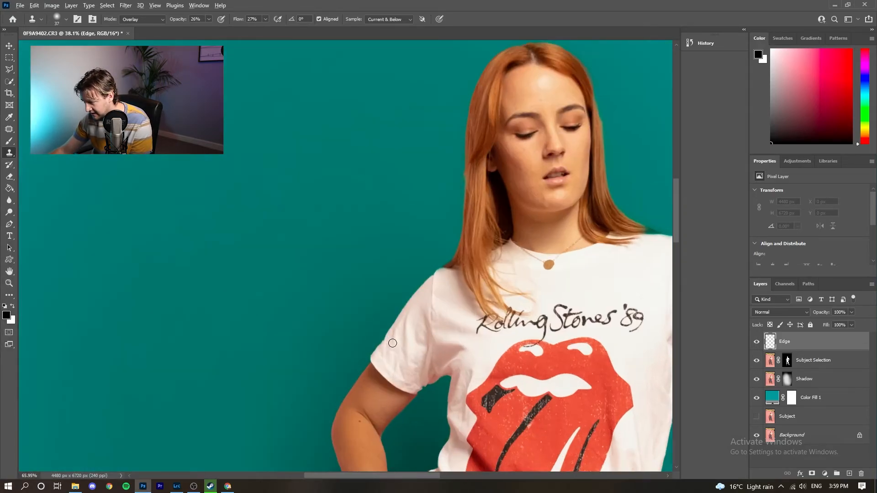
pyautogui.scroll(5, 392, 343)
pyautogui.moveTo(393, 343); pyautogui.dragTo(476, 133)
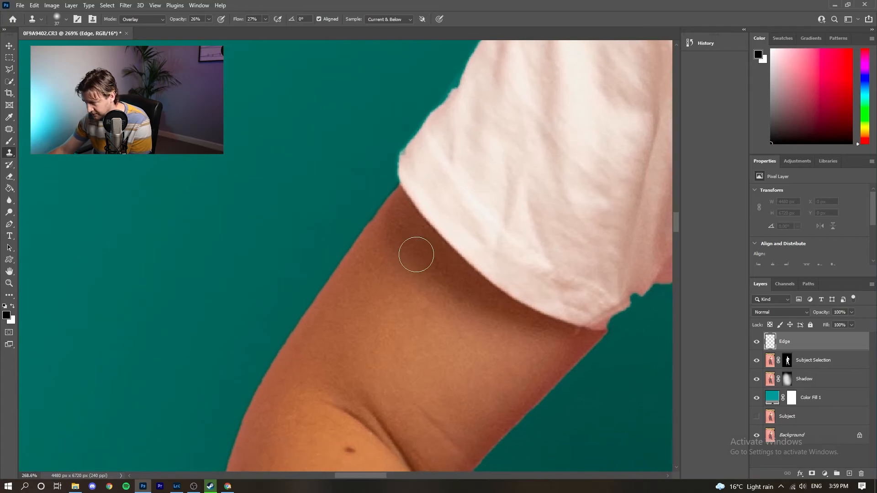
# - Sample beside the arm and clone over the upper-arm fringe, undoing a stroke that smeared orange
pyautogui.keyDown('alt'); pyautogui.click(386, 242); pyautogui.keyUp('alt')
pyautogui.moveTo(377, 221)
pyautogui.mouseDown()
pyautogui.moveTo(266, 345)
pyautogui.moveTo(345, 251)
pyautogui.moveTo(266, 376)
pyautogui.moveTo(339, 291)
pyautogui.mouseUp()
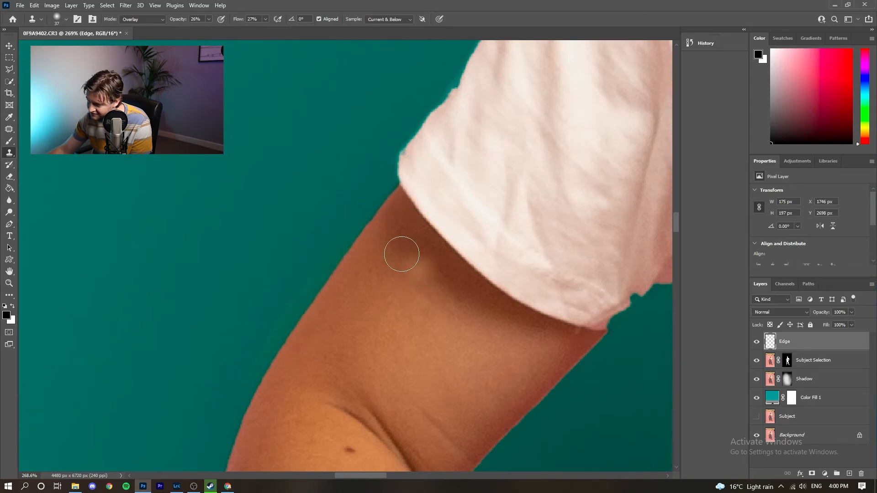
pyautogui.hscroll(-2, 248, 382)
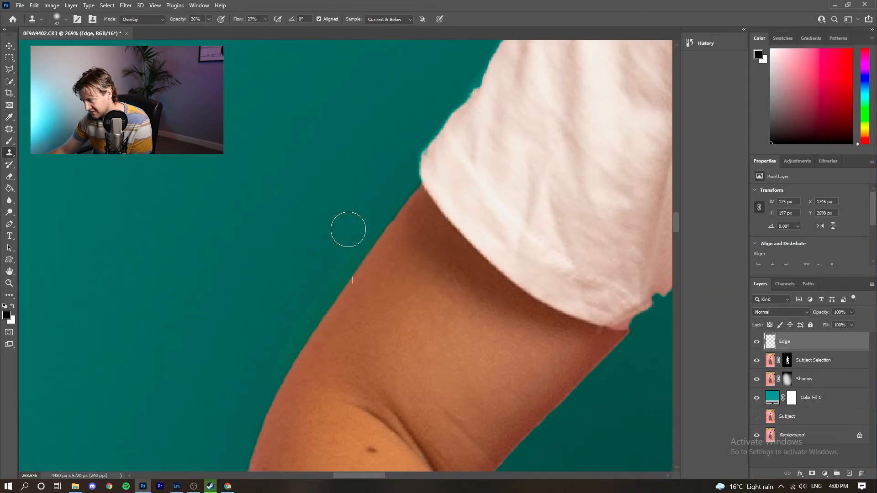
pyautogui.moveTo(348, 268); pyautogui.dragTo(359, 247)
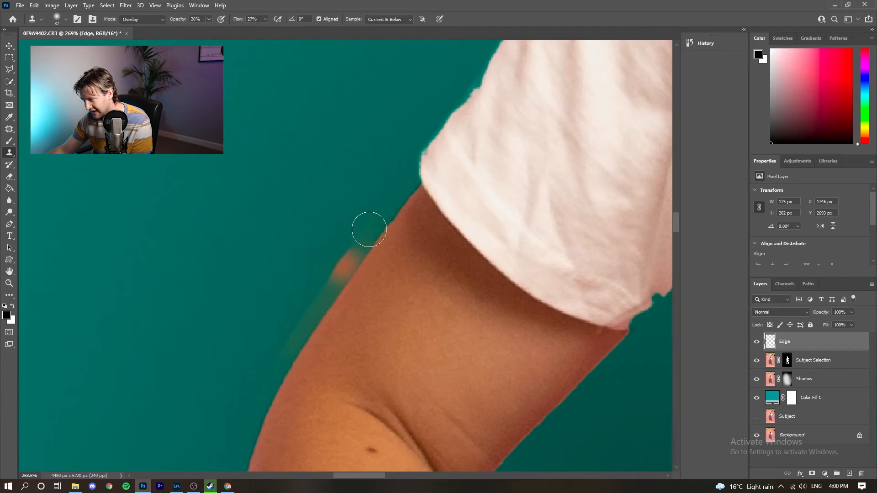
pyautogui.hotkey('ctrl', 'z')
pyautogui.hotkey('ctrl', 'z')
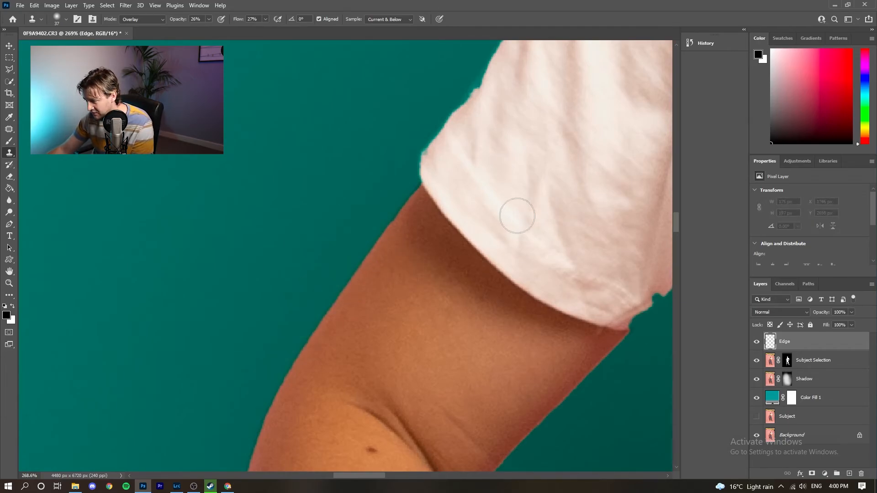
# - Clip the Edge layer to the subject, then resample skin and clone along the arm's outer edge
pyautogui.rightClick(806, 349)
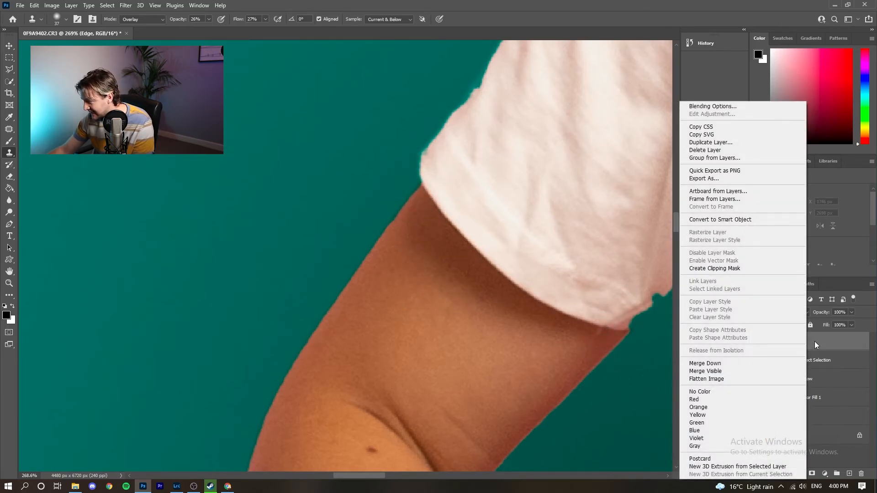
pyautogui.click(749, 270)
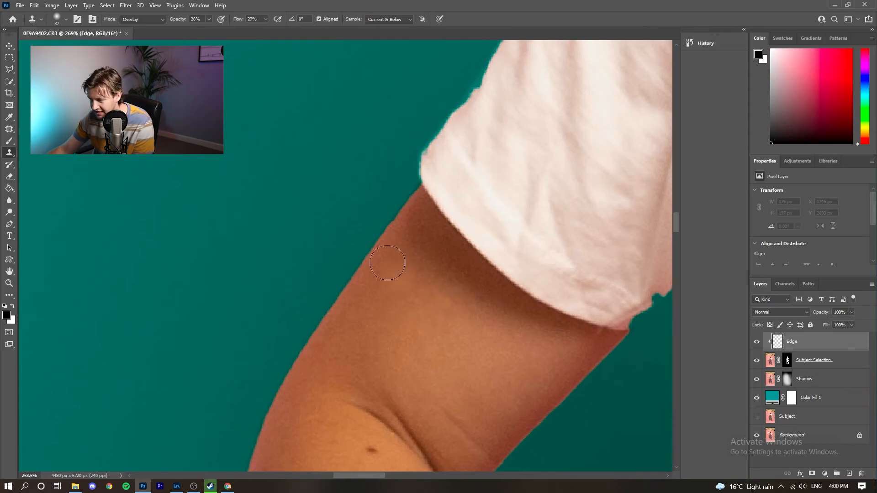
pyautogui.scroll(-1, 413, 255)
pyautogui.keyDown('alt'); pyautogui.click(402, 249); pyautogui.keyUp('alt')
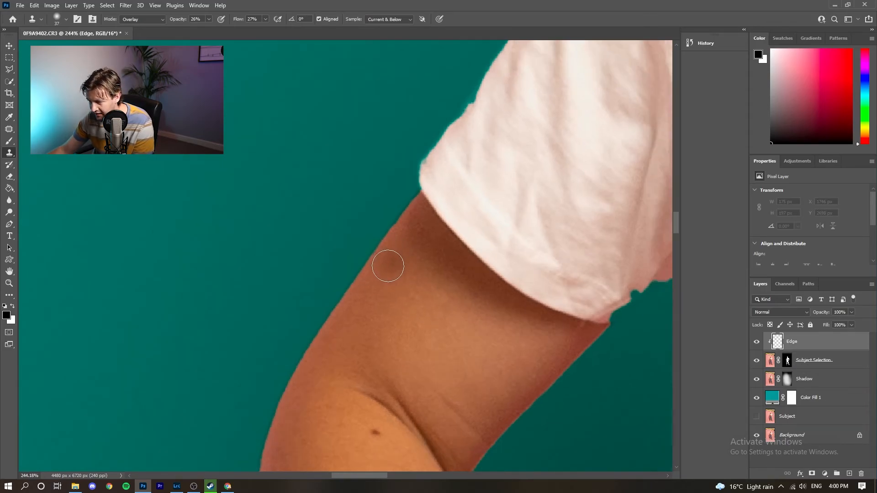
pyautogui.moveTo(384, 262)
pyautogui.mouseDown()
pyautogui.moveTo(395, 223)
pyautogui.moveTo(364, 269)
pyautogui.moveTo(407, 205)
pyautogui.moveTo(356, 281)
pyautogui.moveTo(370, 258)
pyautogui.moveTo(350, 267)
pyautogui.moveTo(341, 301)
pyautogui.moveTo(417, 227)
pyautogui.moveTo(394, 220)
pyautogui.moveTo(388, 248)
pyautogui.moveTo(431, 234)
pyautogui.mouseUp()
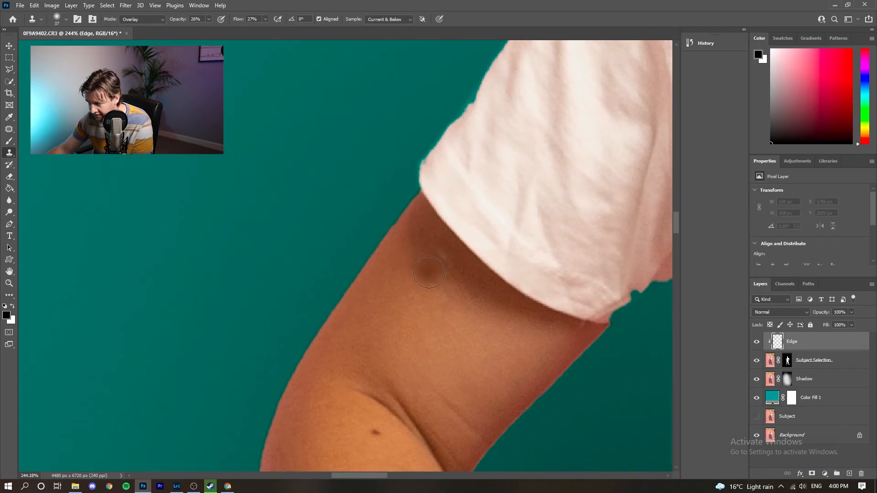
pyautogui.keyDown('alt'); pyautogui.click(404, 287); pyautogui.keyUp('alt')
pyautogui.moveTo(415, 250)
pyautogui.mouseDown()
pyautogui.moveTo(381, 255)
pyautogui.moveTo(381, 238)
pyautogui.moveTo(318, 353)
pyautogui.mouseUp()
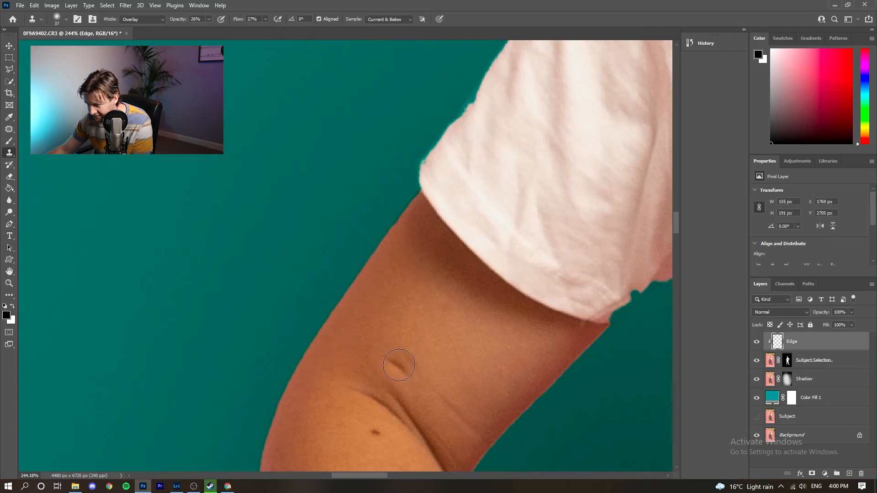
# - Keep cloning away the remaining fringe along the arm's edge
pyautogui.scroll(-4, 399, 365)
pyautogui.moveTo(367, 398); pyautogui.dragTo(401, 301)
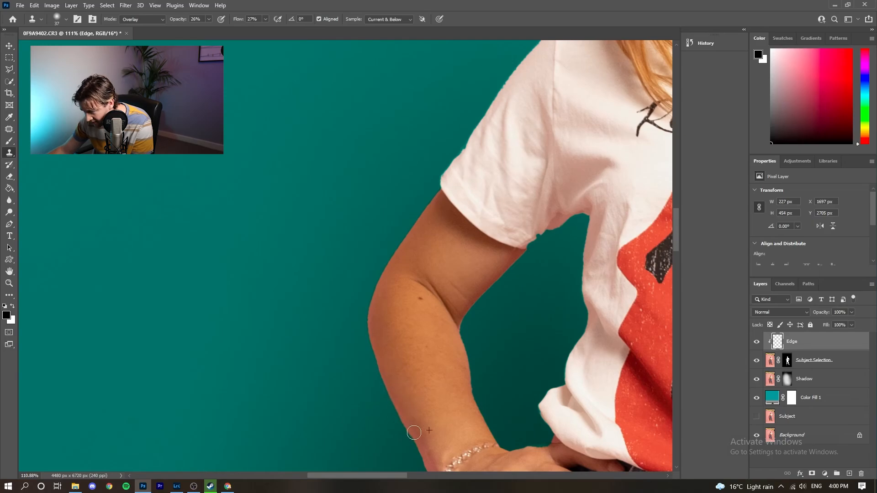
pyautogui.moveTo(413, 432); pyautogui.dragTo(421, 464)
pyautogui.scroll(-8, 513, 277)
pyautogui.scroll(12, 460, 160)
pyautogui.moveTo(460, 160)
pyautogui.mouseDown()
pyautogui.moveTo(340, 377)
pyautogui.moveTo(388, 441)
pyautogui.mouseUp()
pyautogui.scroll(-12, 364, 319)
pyautogui.scroll(12, 364, 318)
# - Change Color Fill 1 to bright cyan #16d5ec
pyautogui.scroll(-14, 398, 412)
pyautogui.doubleClick(772, 397)
pyautogui.click(740, 185)
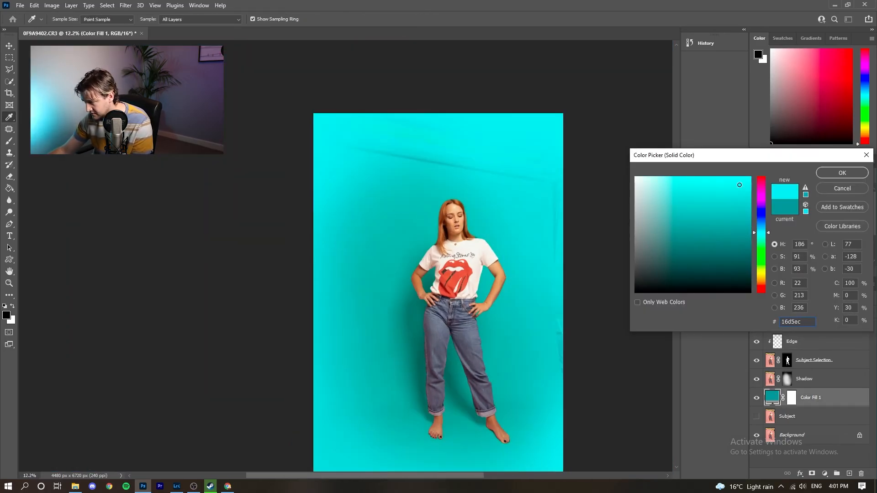
pyautogui.click(842, 173)
pyautogui.scroll(12, 434, 356)
# - On the Edge layer, clone over the fringe along the leg and jeans edge
pyautogui.click(792, 342)
pyautogui.moveTo(591, 313); pyautogui.dragTo(577, 414)
pyautogui.moveTo(493, 411); pyautogui.dragTo(419, 165)
pyautogui.moveTo(465, 228); pyautogui.dragTo(461, 301)
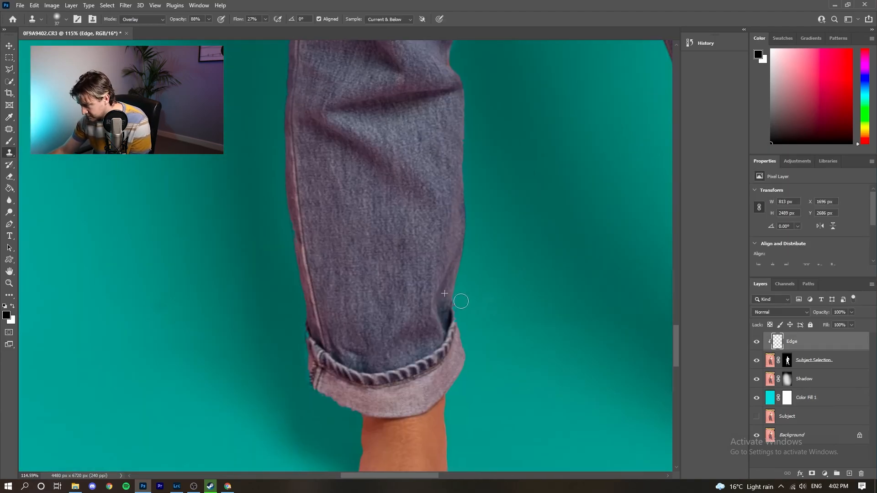
# - Clone along the jeans' left edge, then hide the edit layers to reveal the pink original
pyautogui.keyDown('alt'); pyautogui.click(331, 213); pyautogui.keyUp('alt')
pyautogui.moveTo(299, 228); pyautogui.dragTo(325, 399)
pyautogui.scroll(-8, 303, 267)
pyautogui.scroll(10, 284, 91)
pyautogui.scroll(-10, 337, 190)
pyautogui.scroll(10, 272, 192)
pyautogui.moveTo(274, 158); pyautogui.dragTo(276, 142)
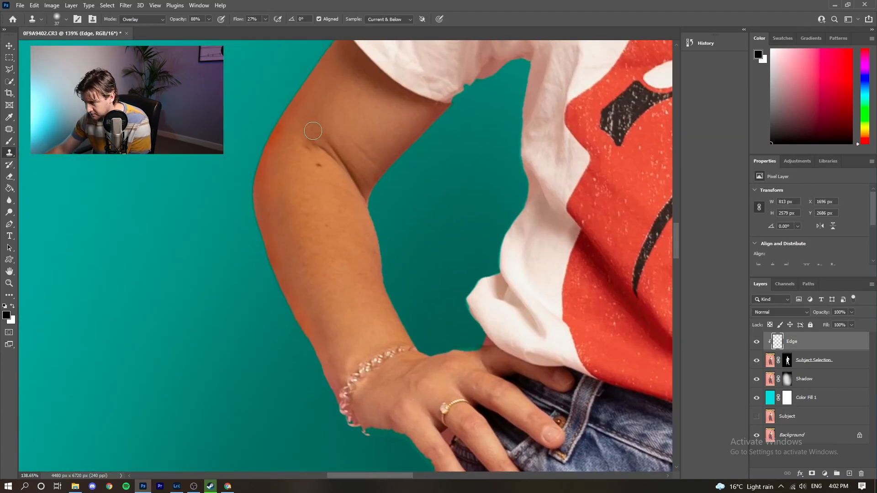
pyautogui.scroll(-10, 401, 205)
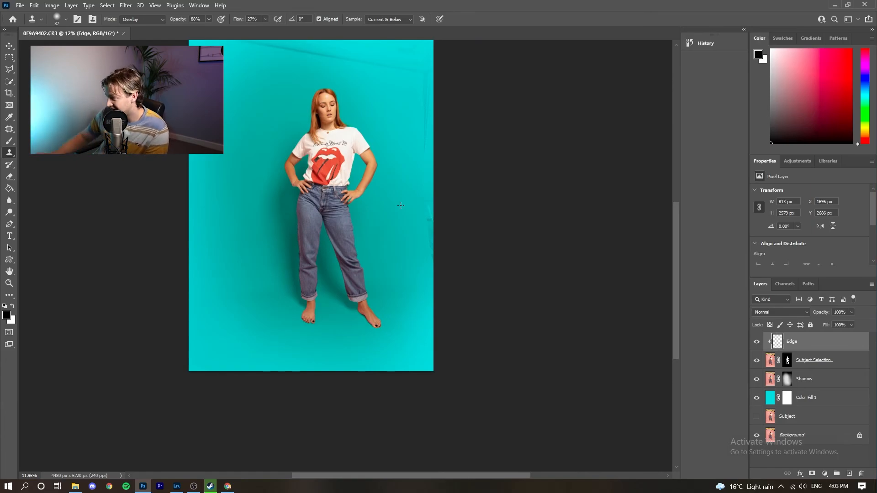
pyautogui.moveTo(762, 345); pyautogui.dragTo(756, 401)
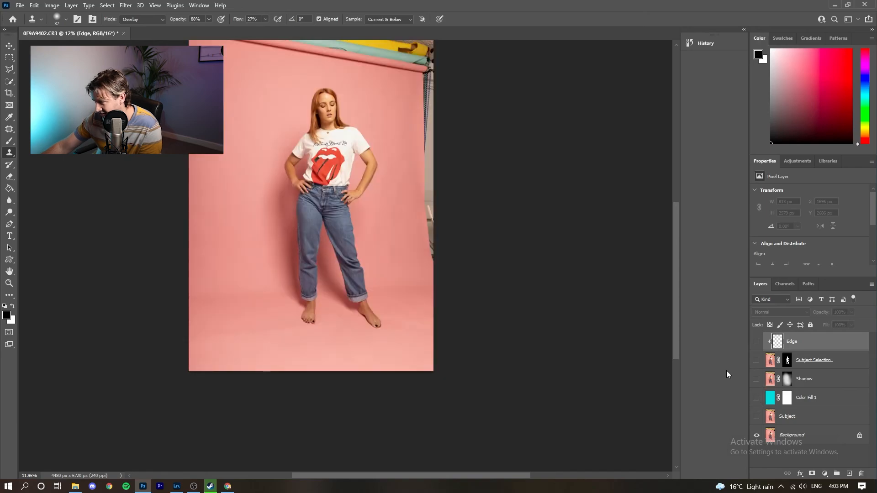